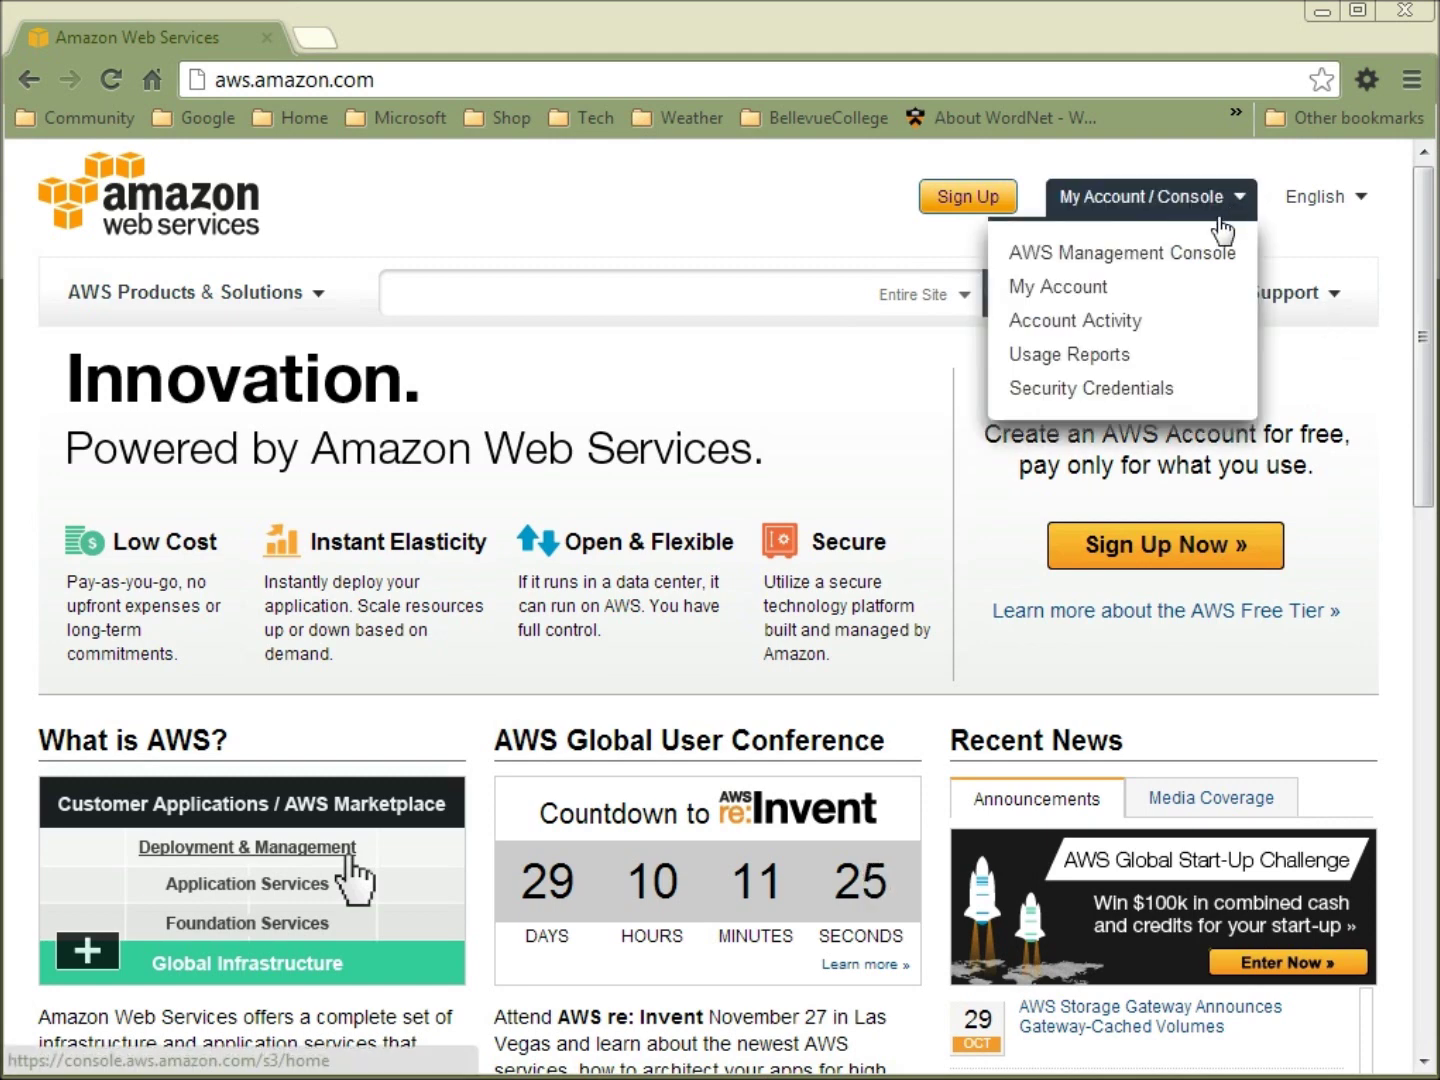
Open the AWS Management Console's S3 service and begin a new bucket
click(1202, 265)
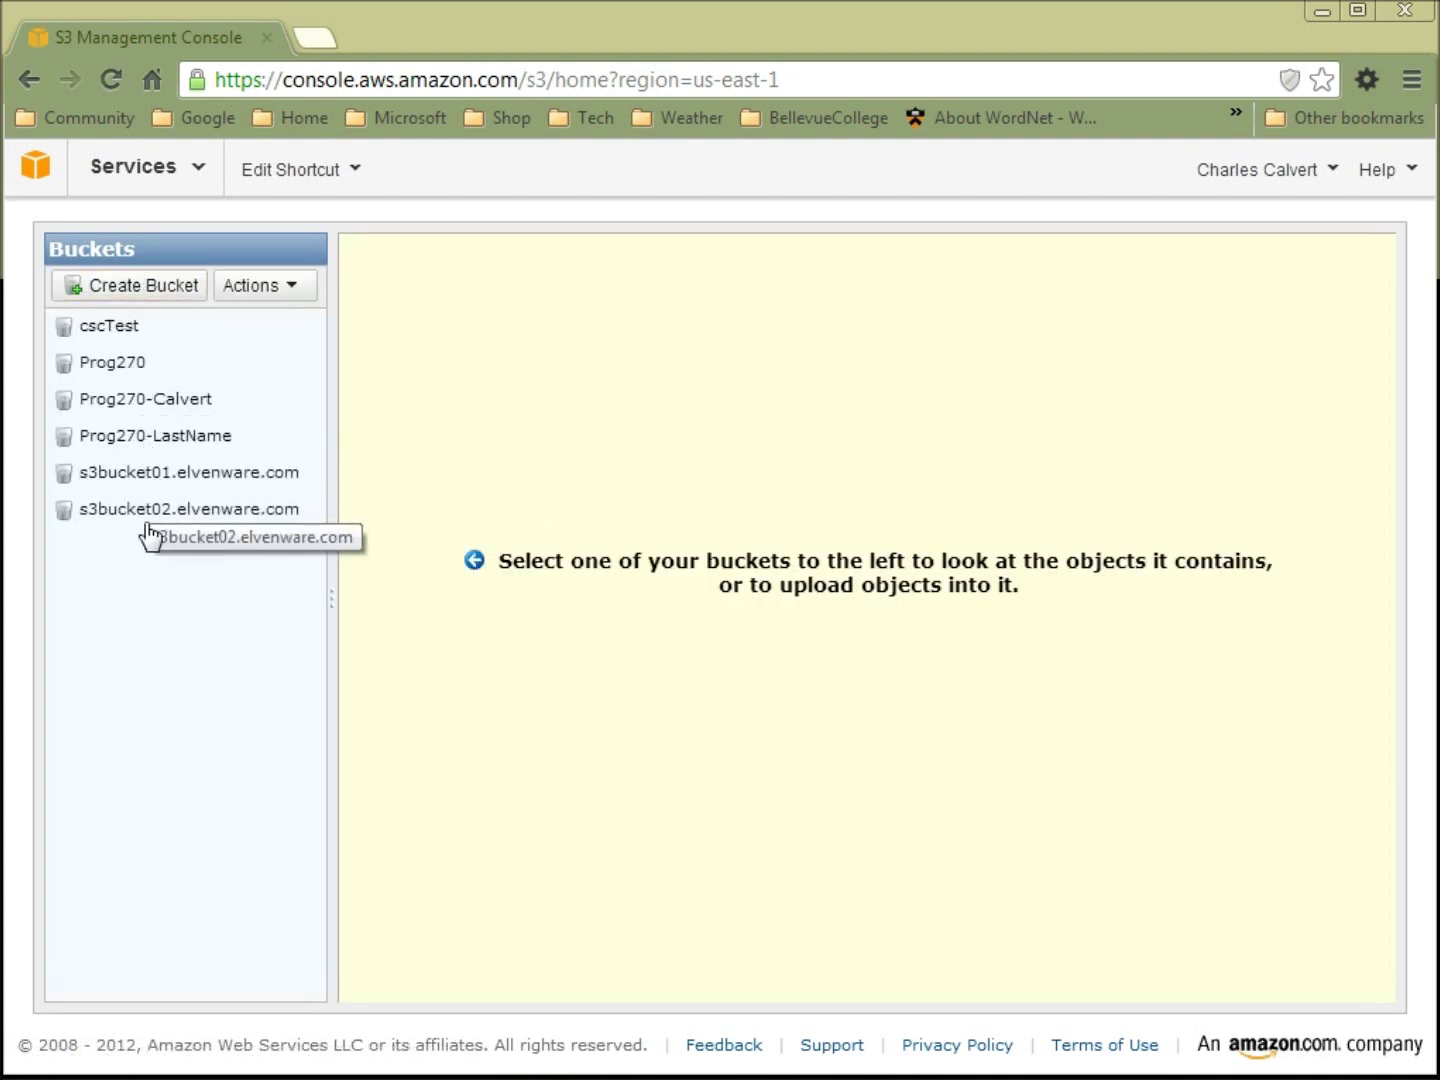
click(124, 287)
Create the bucket 'video.elvenware.com' in the US Standard region
click(551, 577)
text(v)
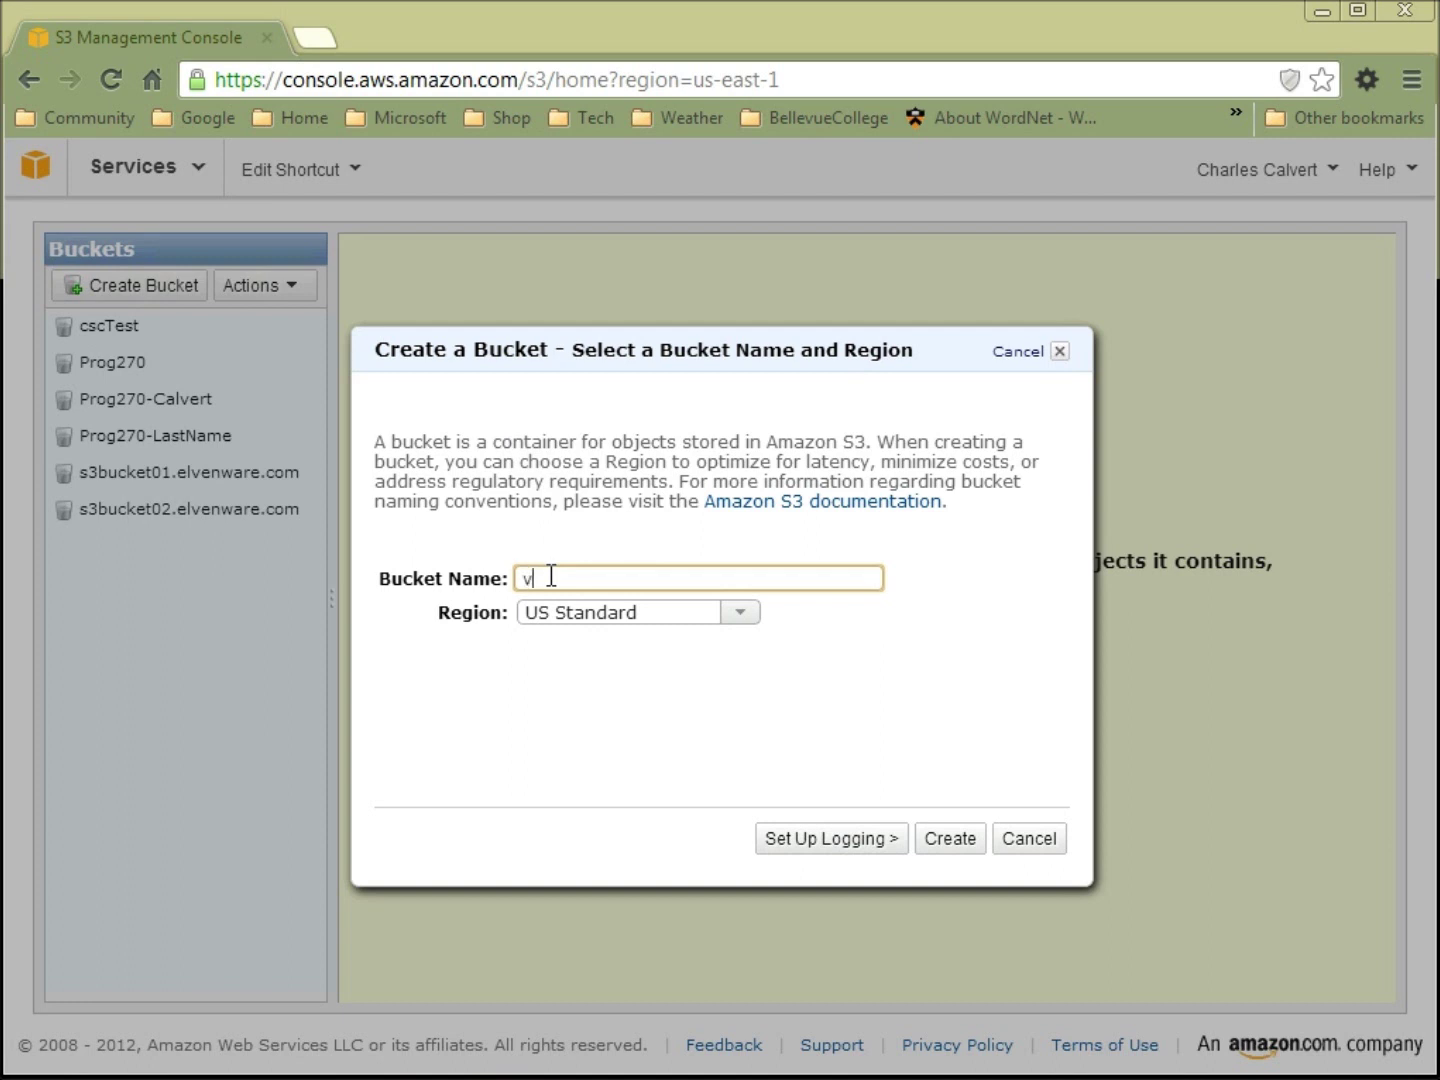
text(ideo)
text(.elvenware.c)
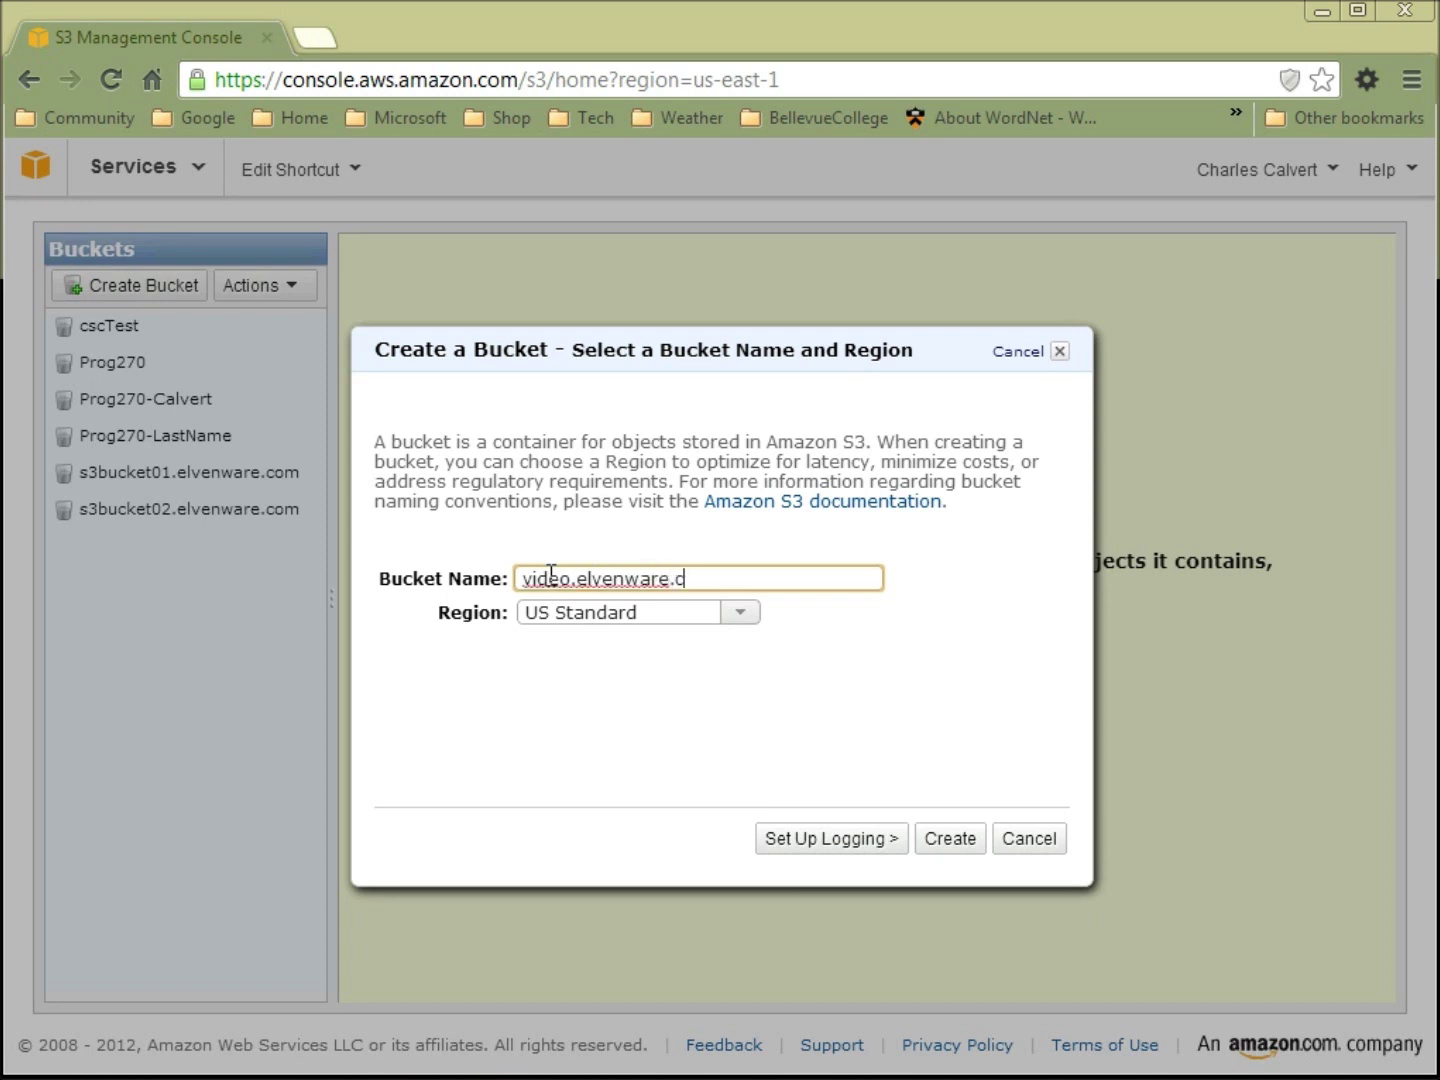
text(om)
click(943, 843)
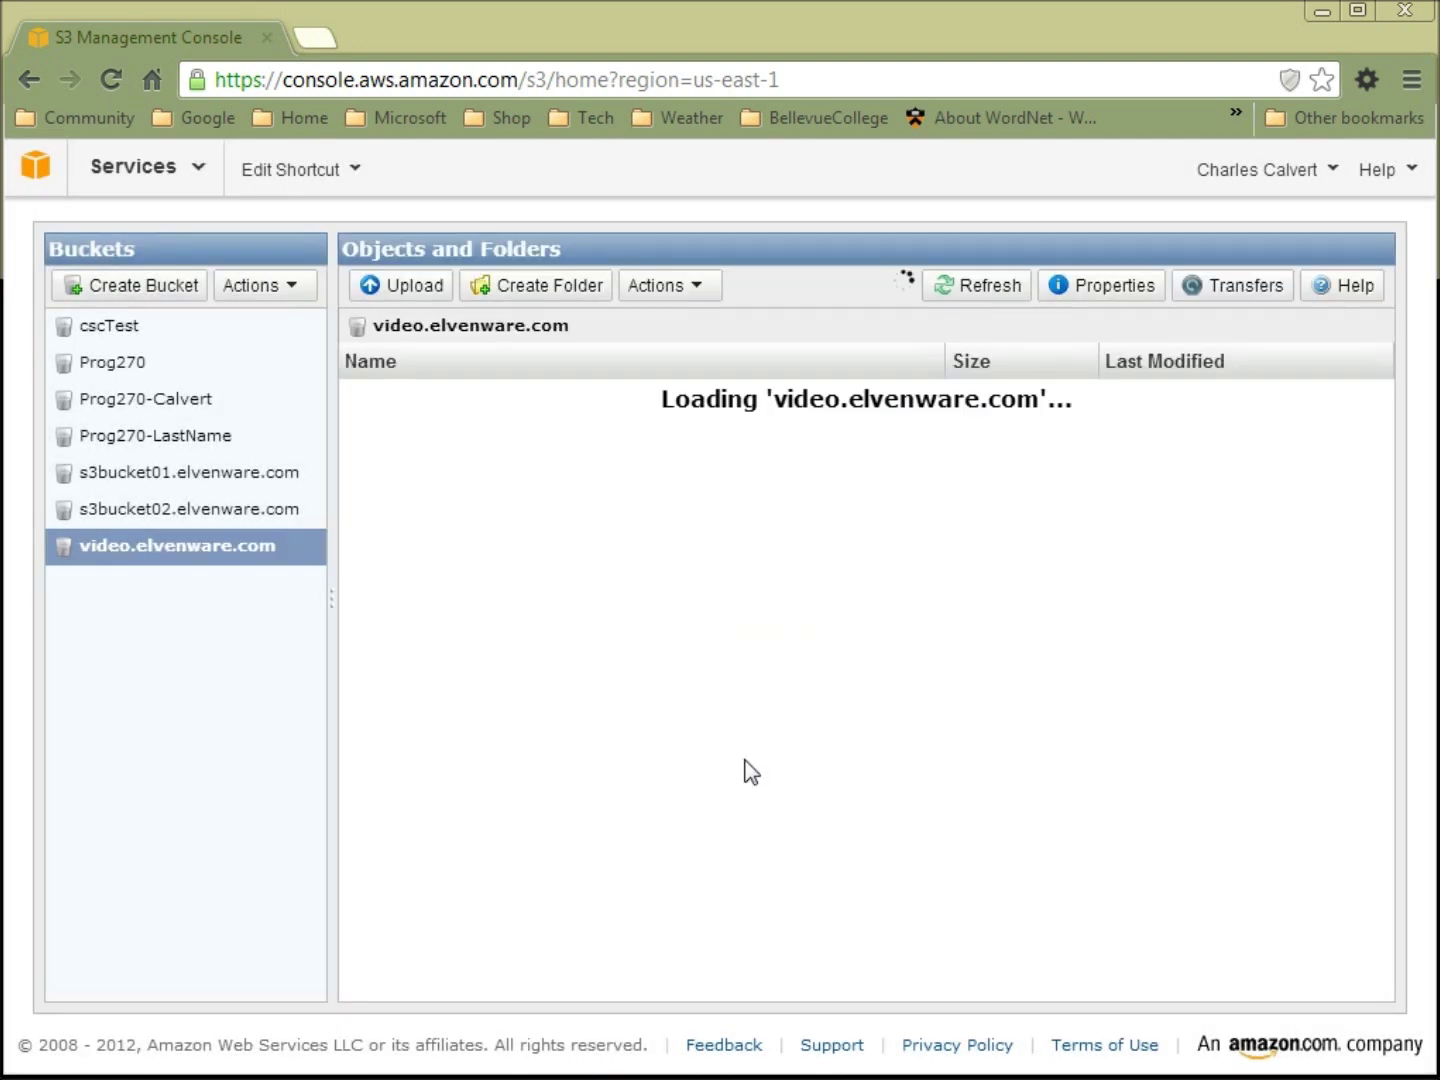
right_click(200, 555)
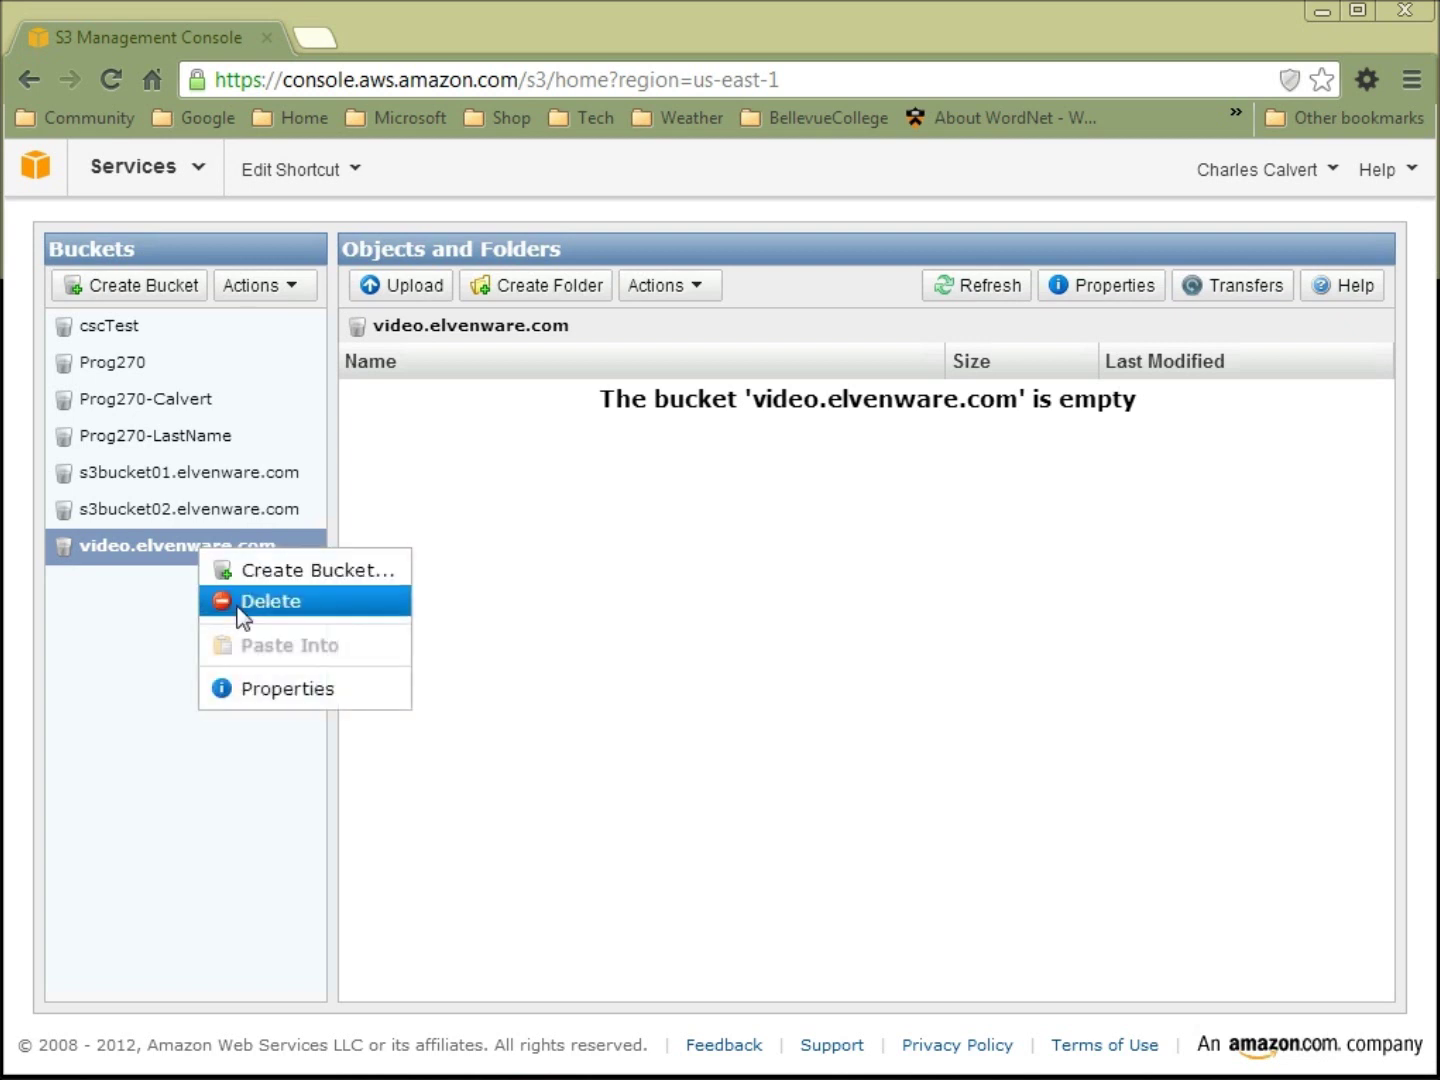
Enable and save website hosting on video.elvenware.com with 'index.html' as index document
click(273, 686)
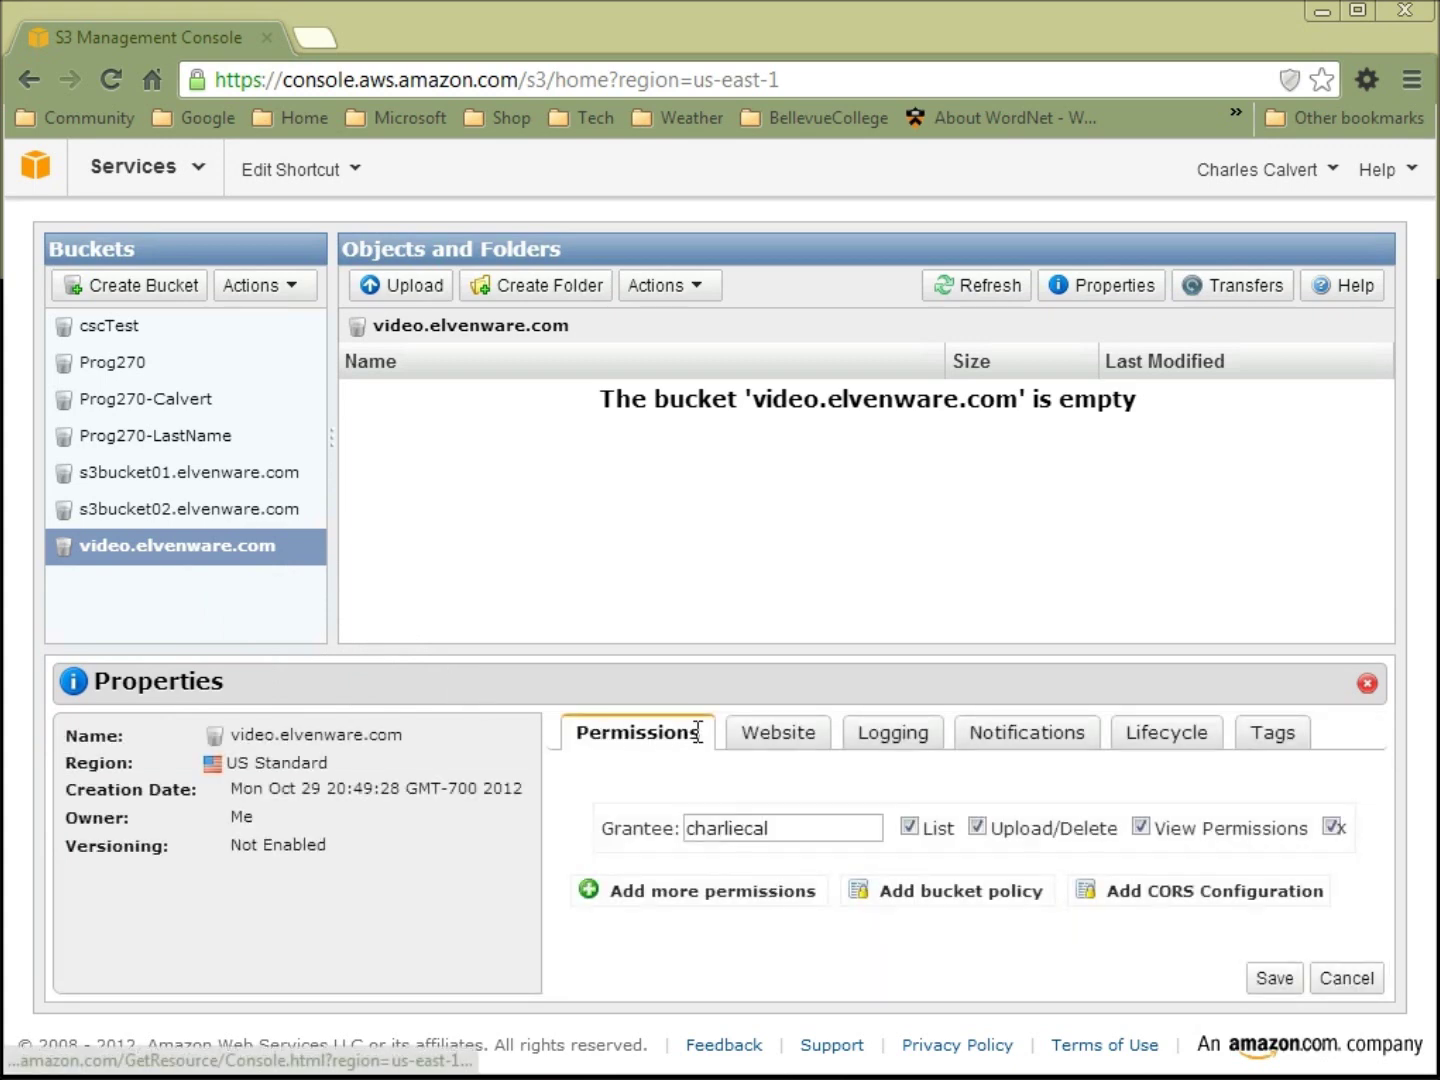
click(750, 737)
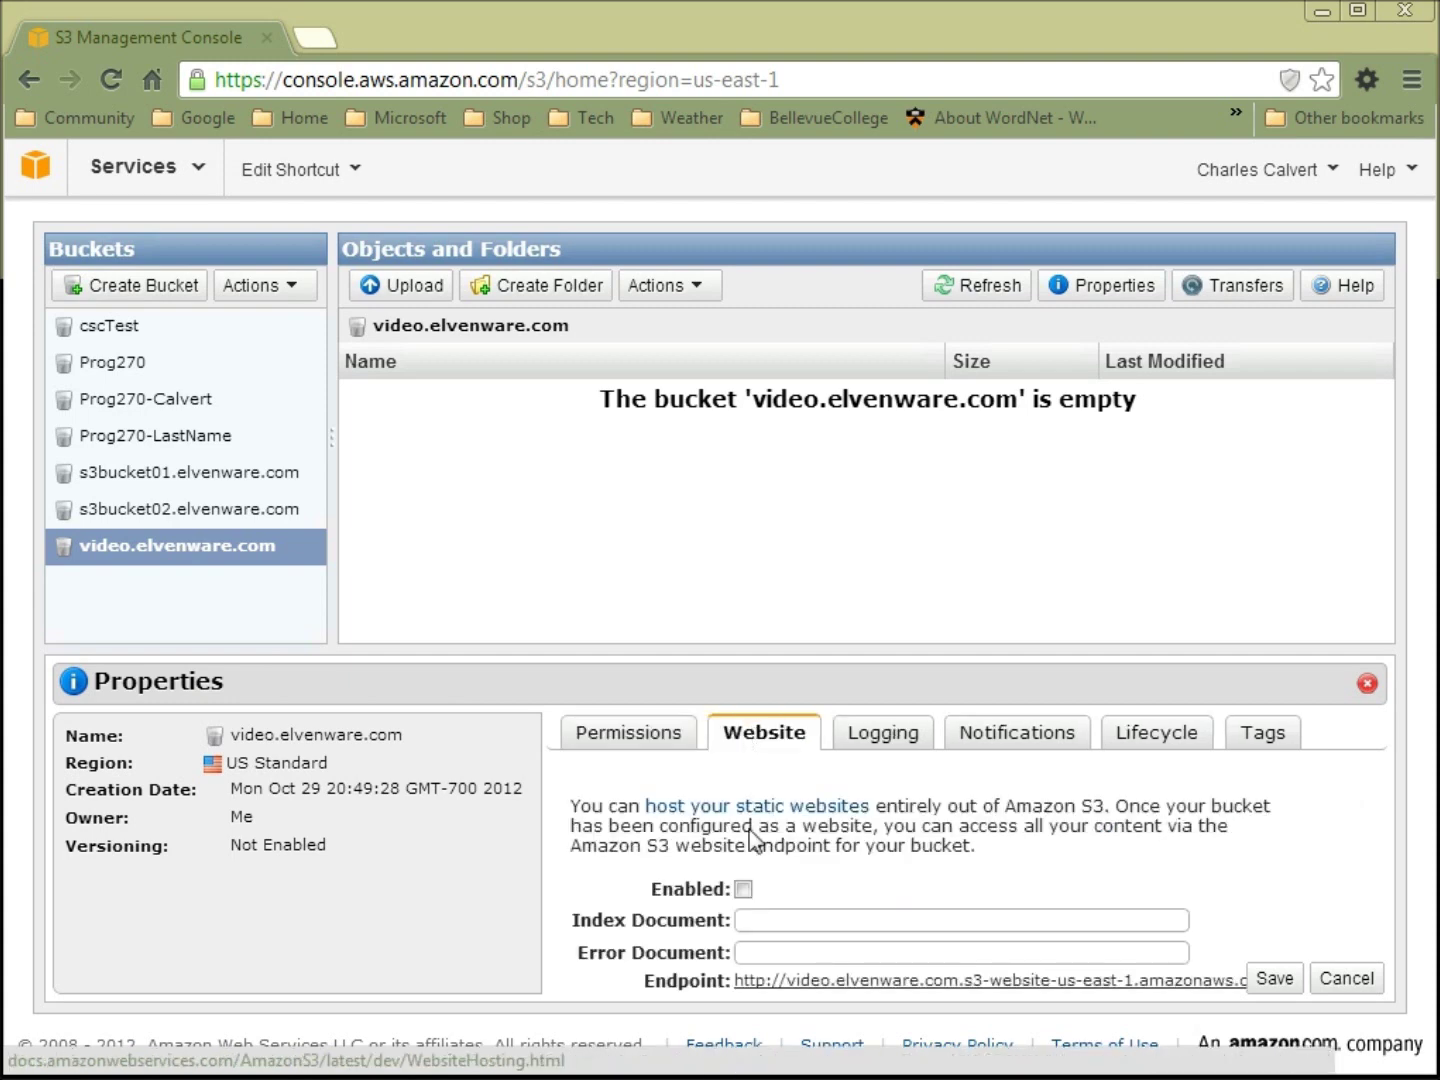
click(744, 889)
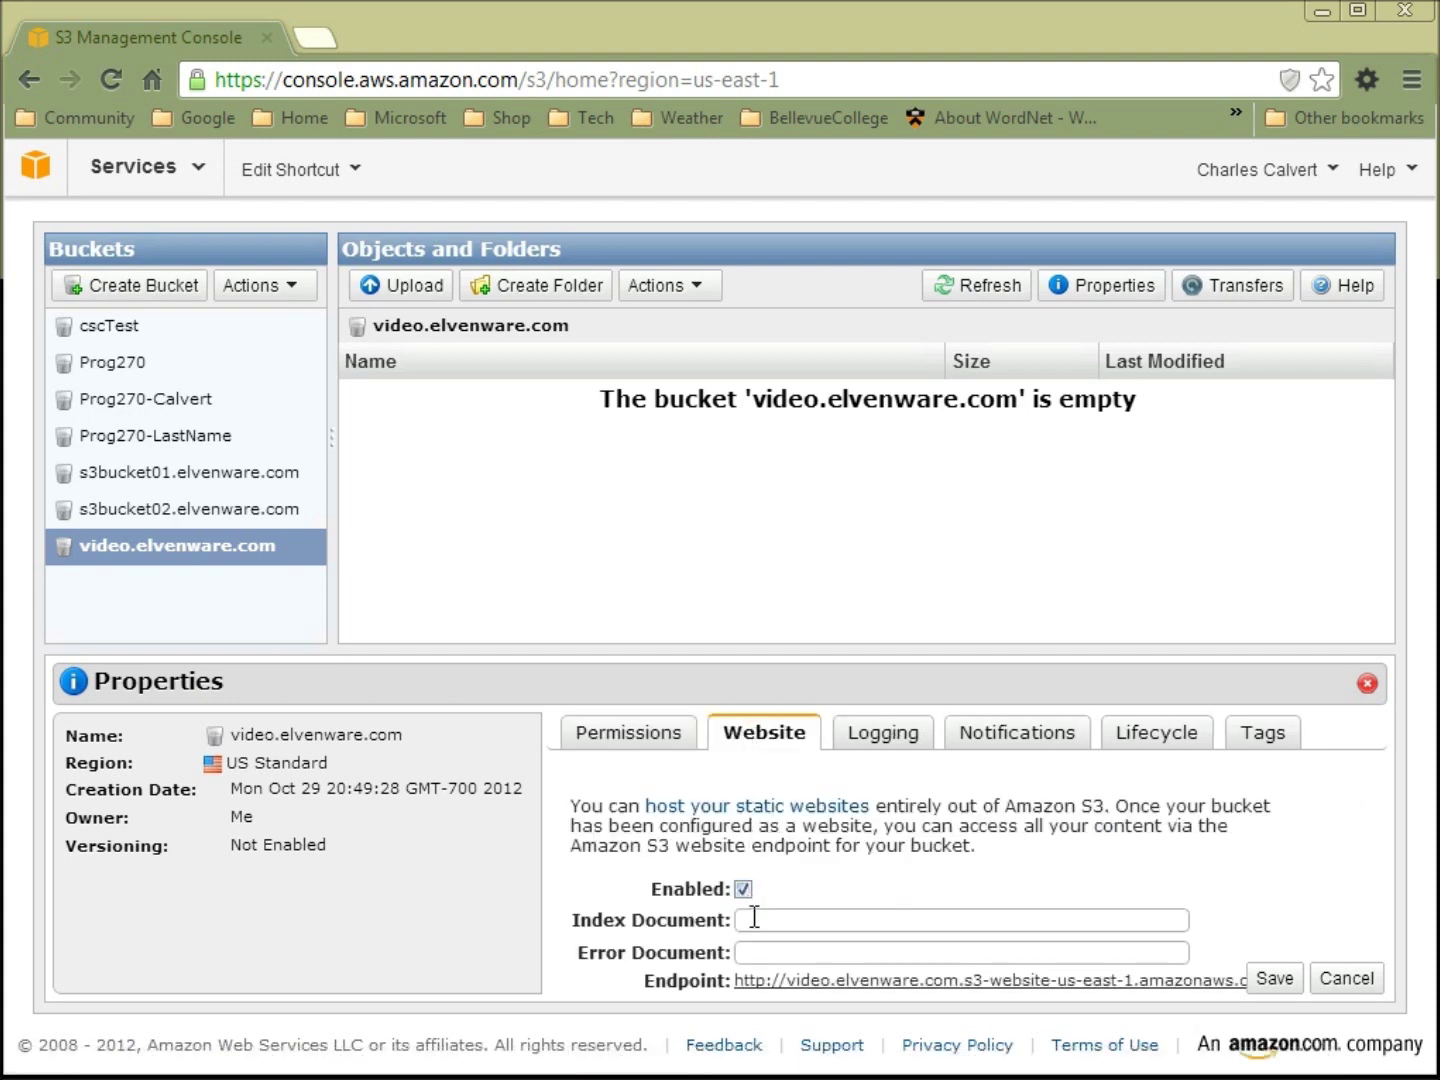
click(751, 922)
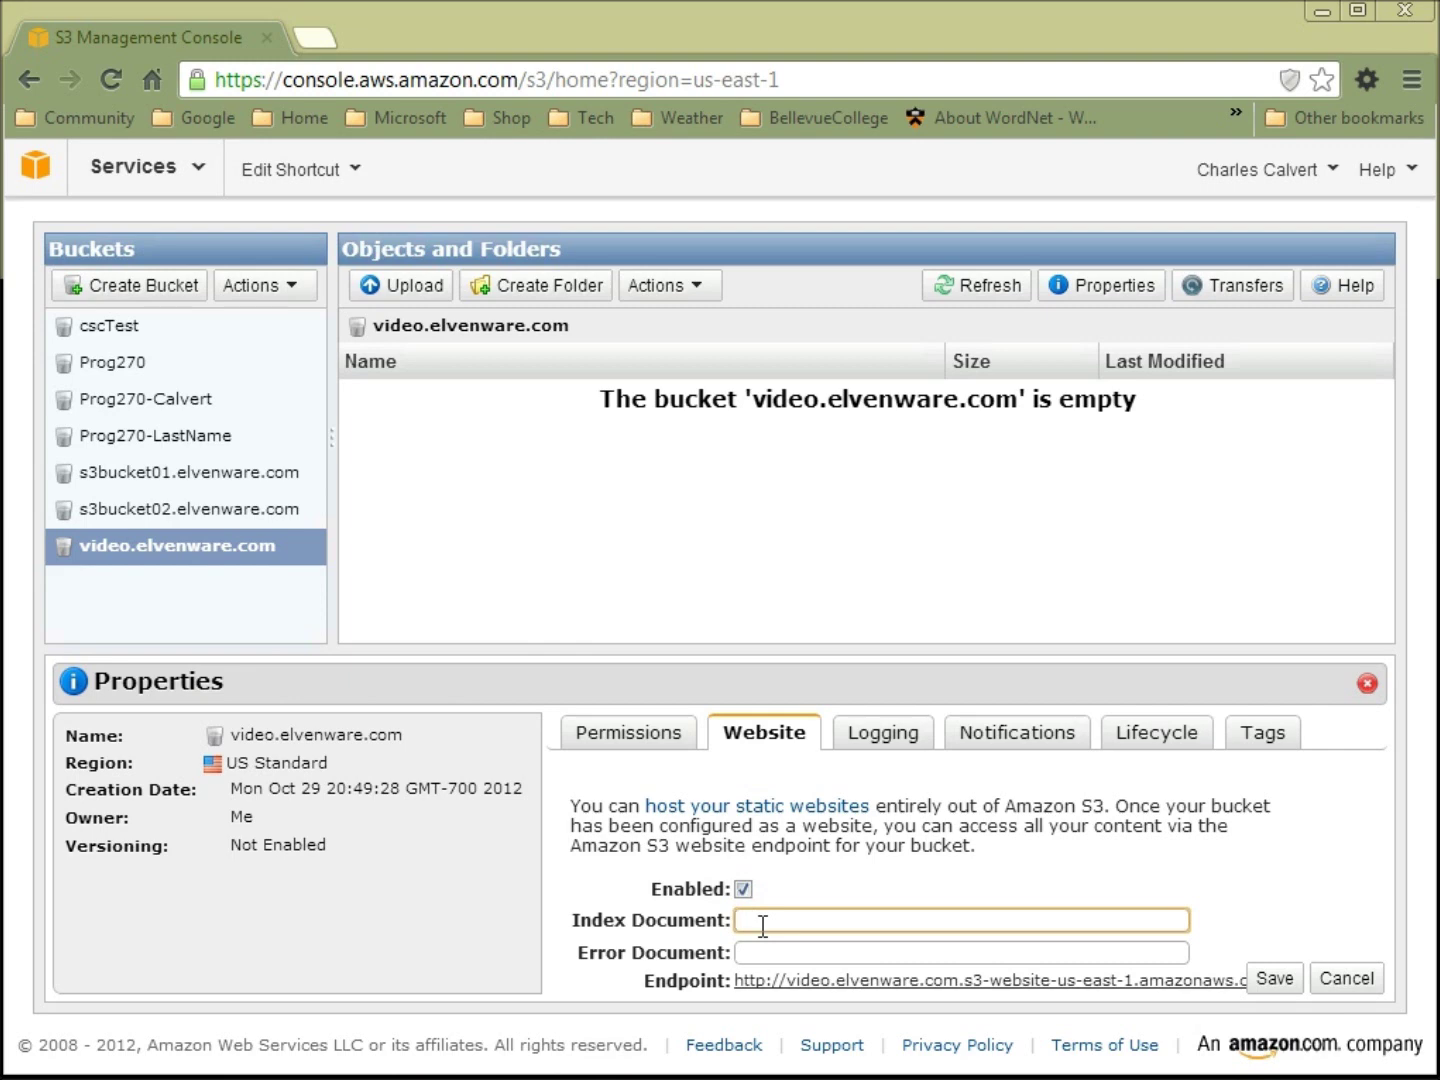
text(index.html)
click(1264, 986)
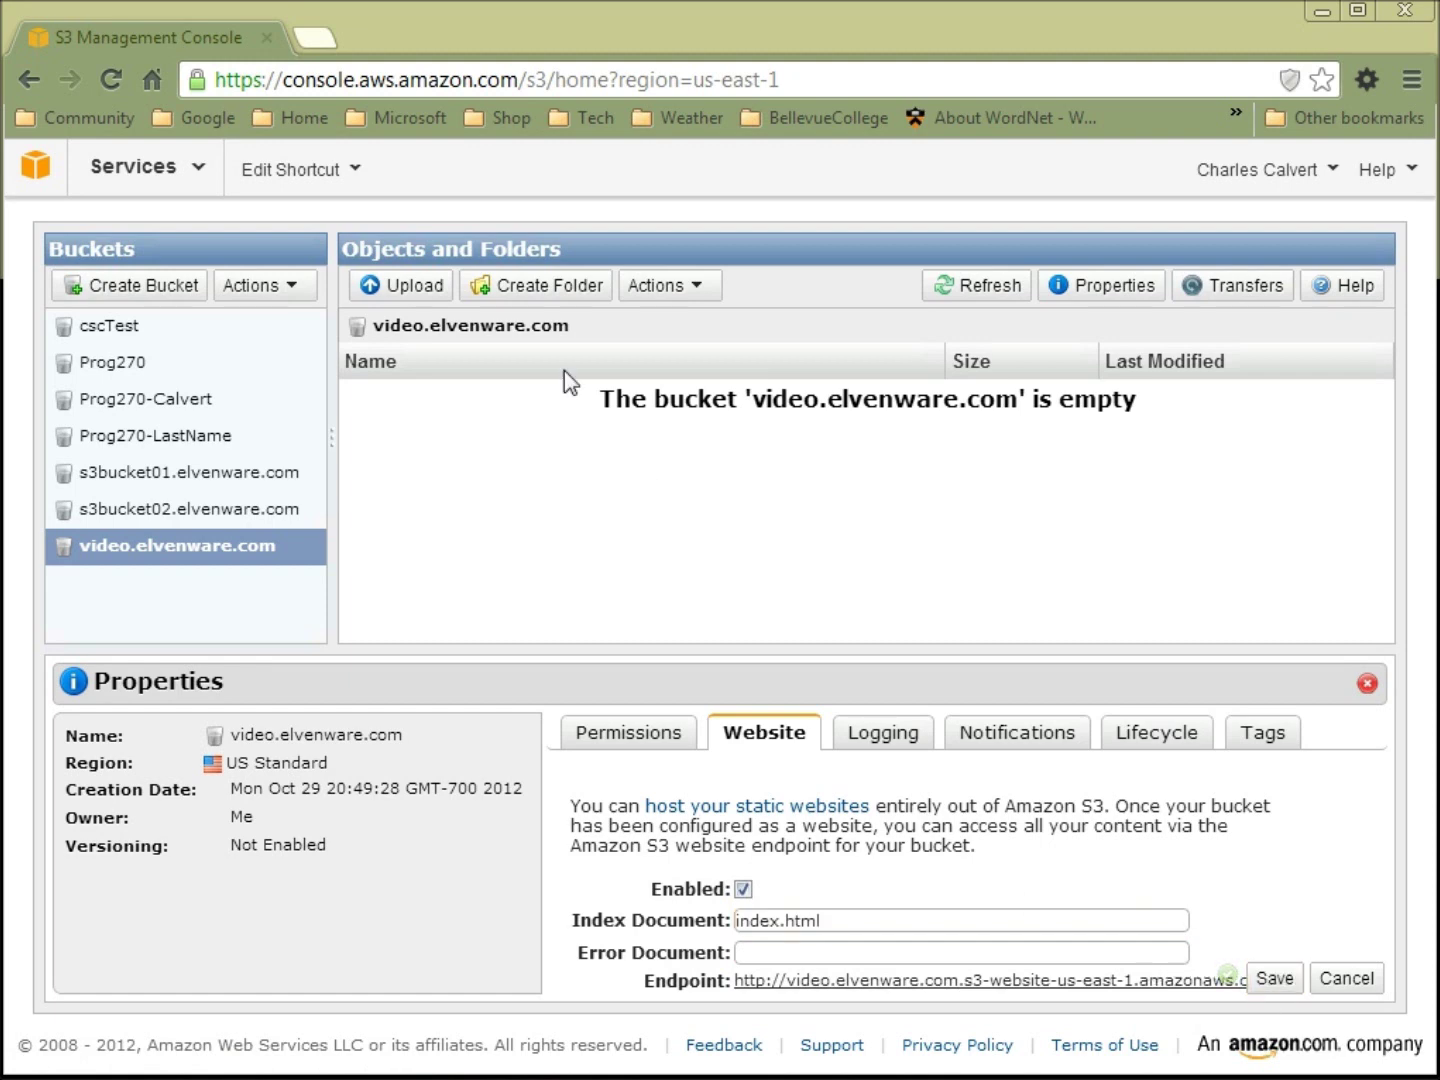
click(438, 294)
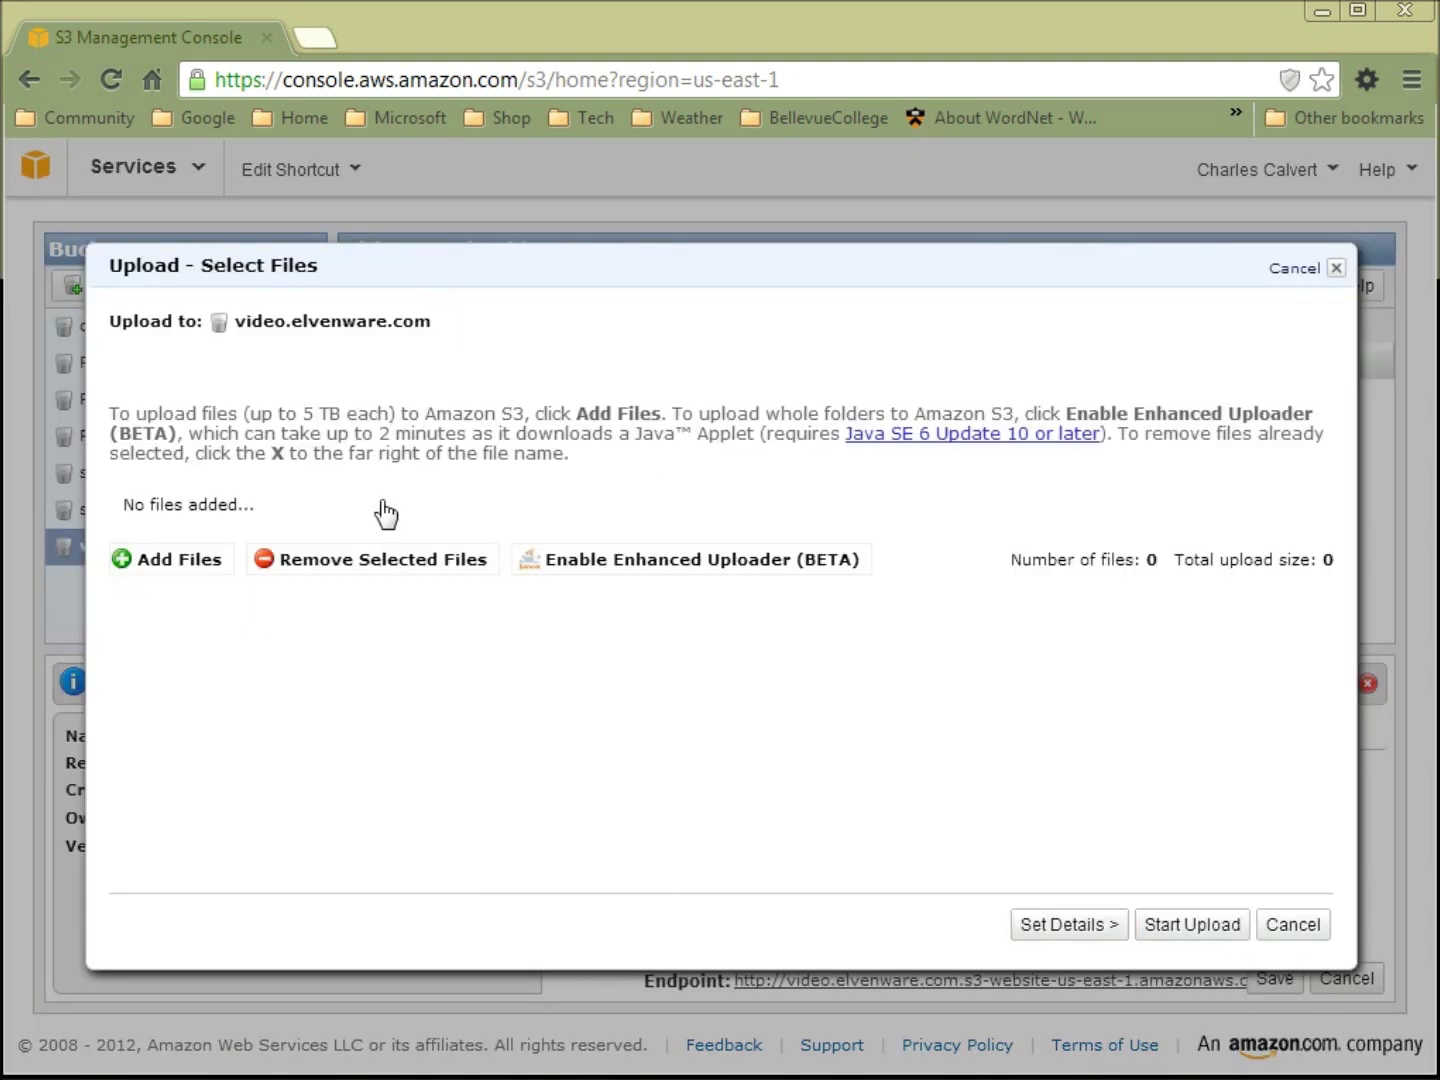
Browse the file picker to the Documents > Web > AwsS3 folder
click(180, 562)
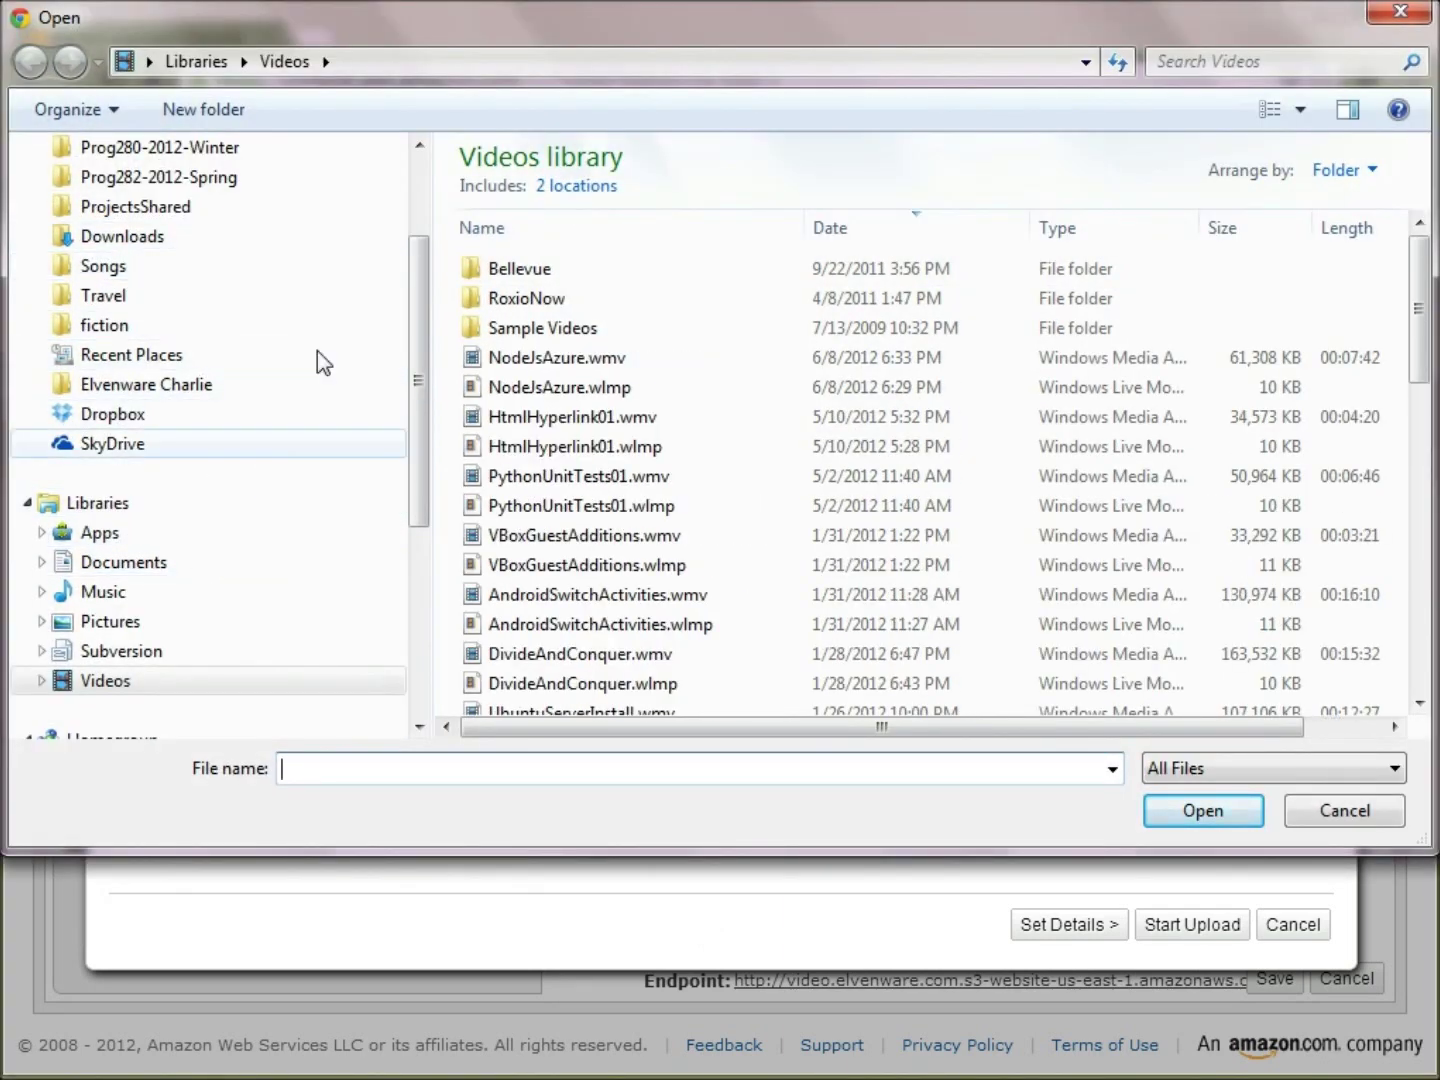
drag(419, 409, 444, 270)
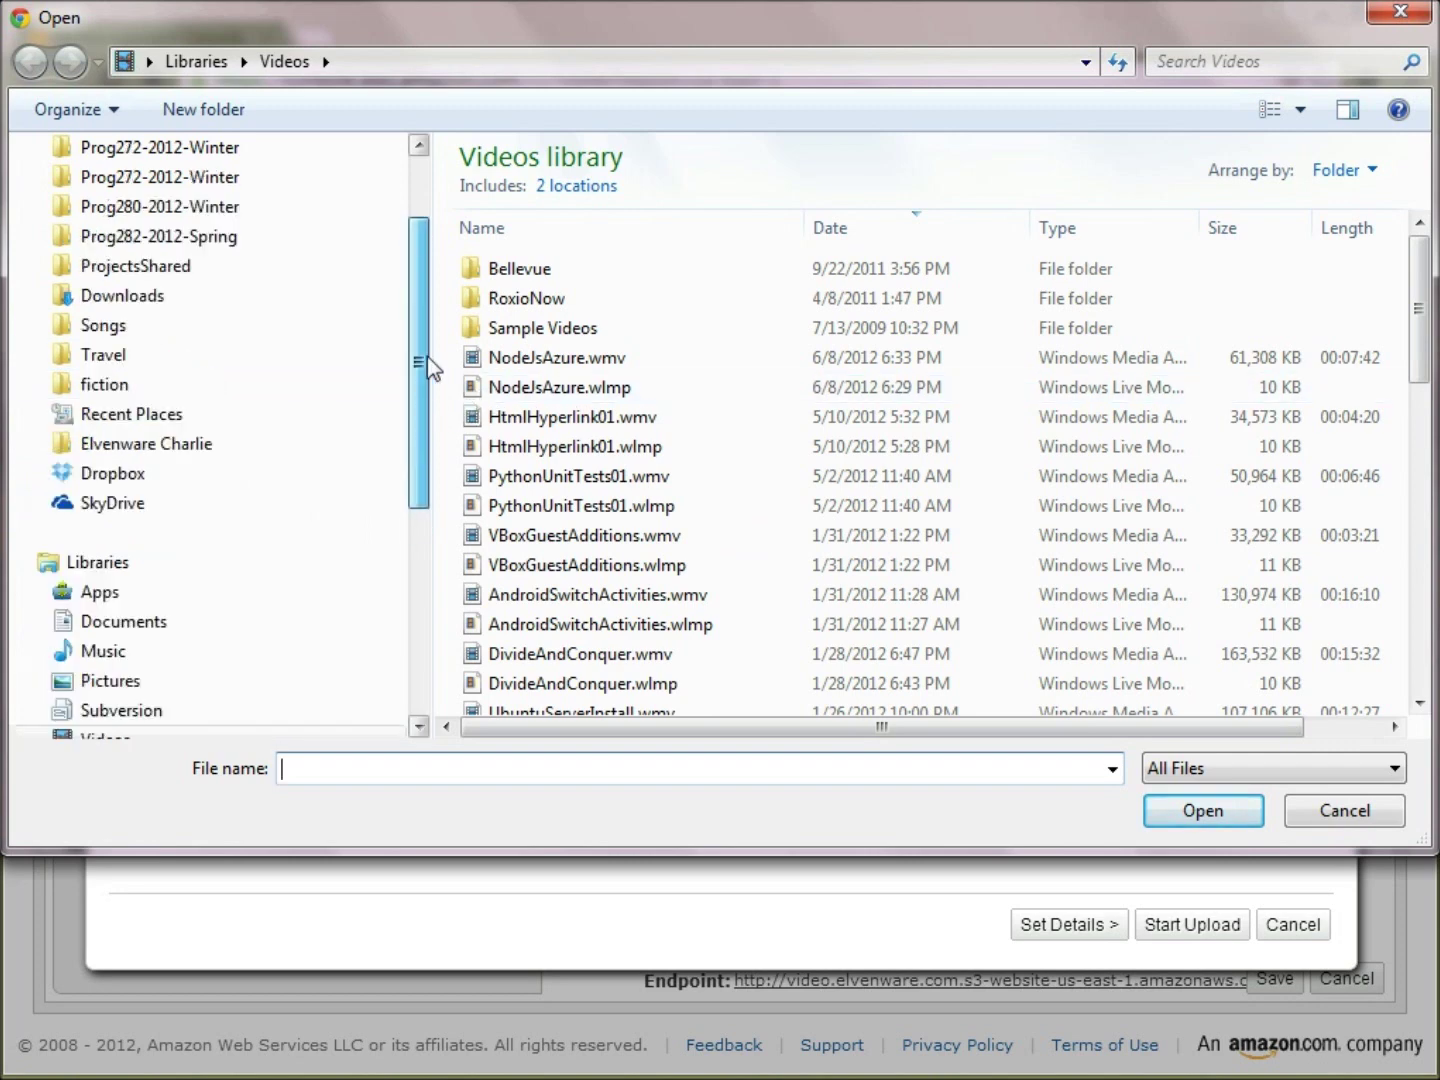
scroll(389, 495, down, 4)
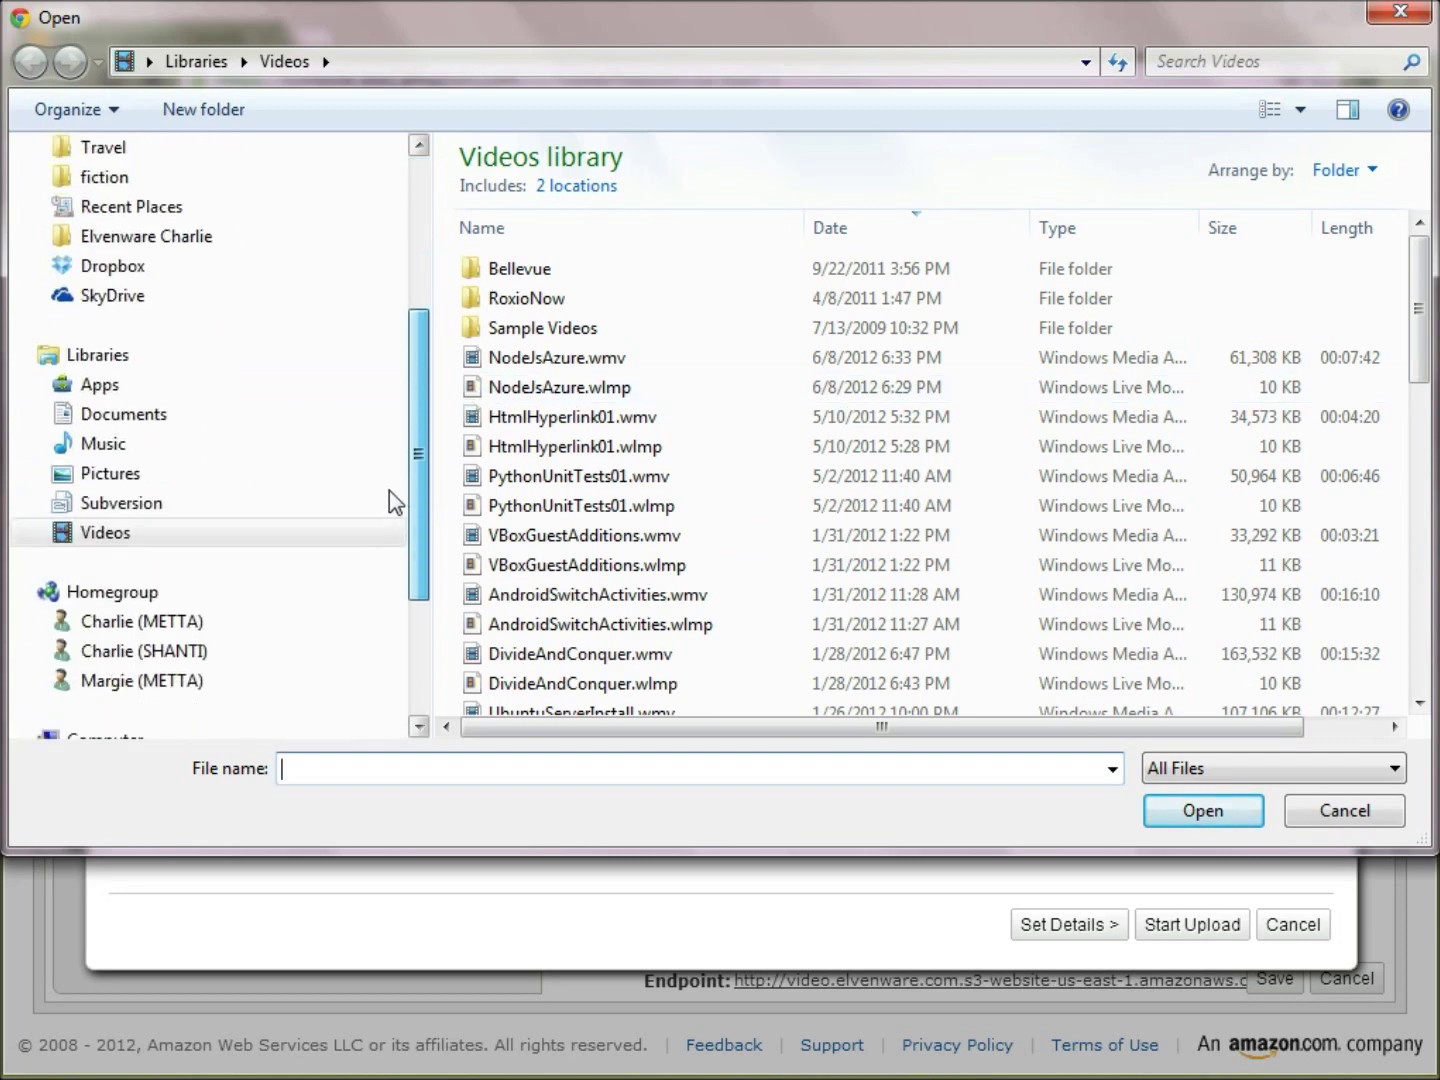
click(110, 418)
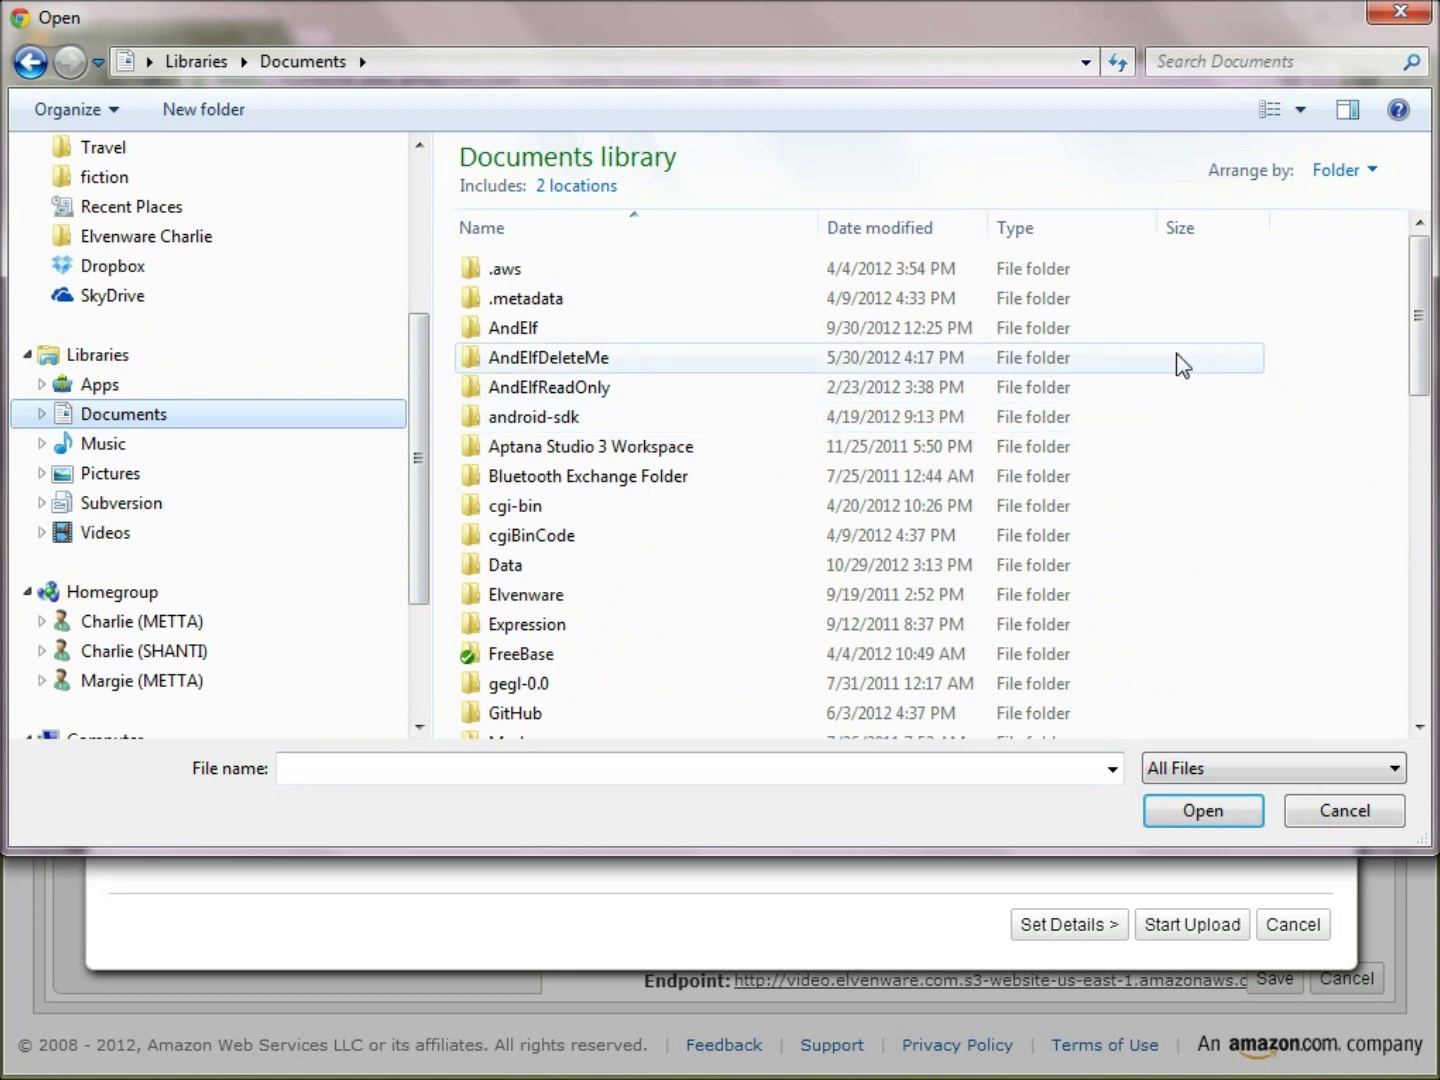
drag(1424, 318, 1368, 512)
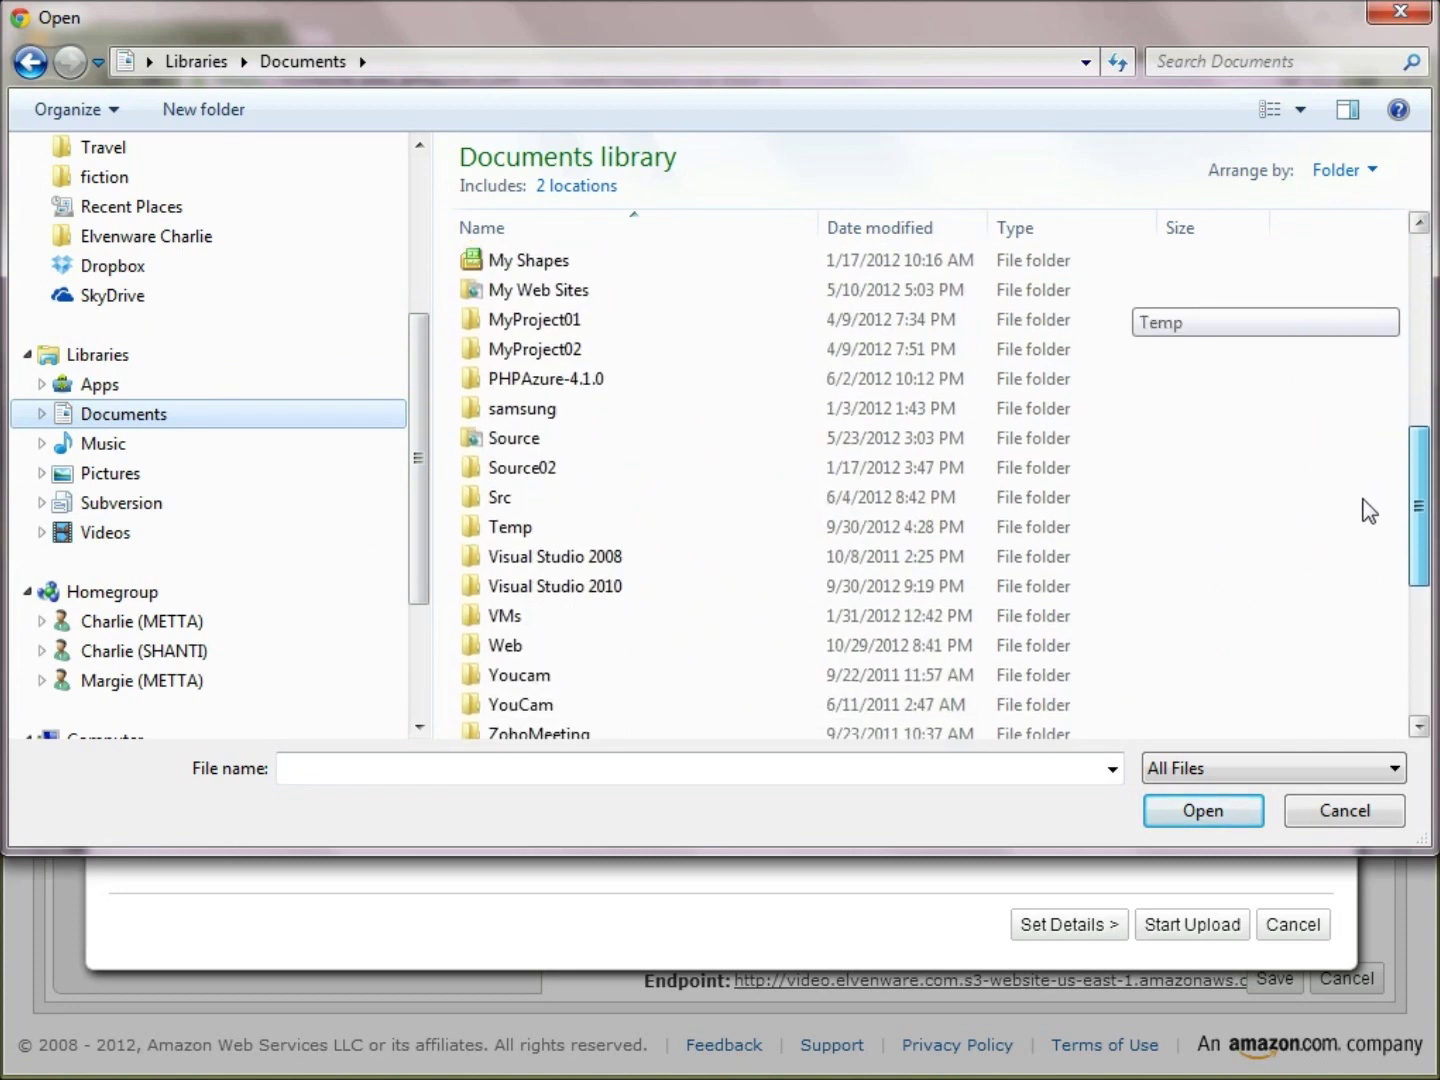
double_click(500, 650)
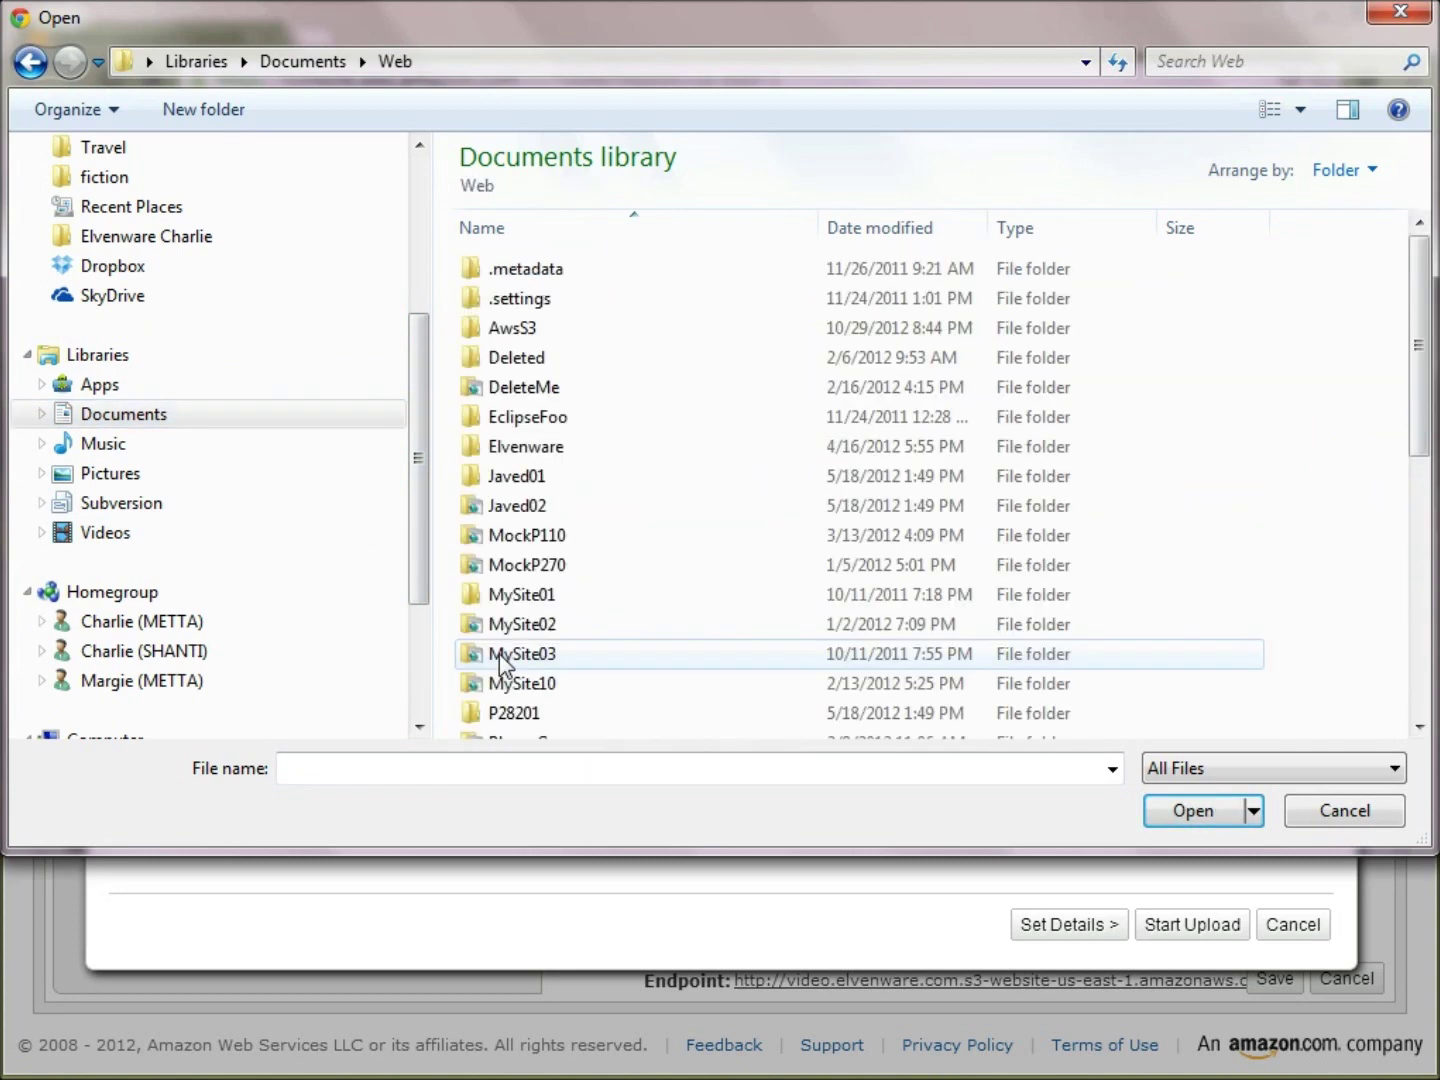
double_click(500, 332)
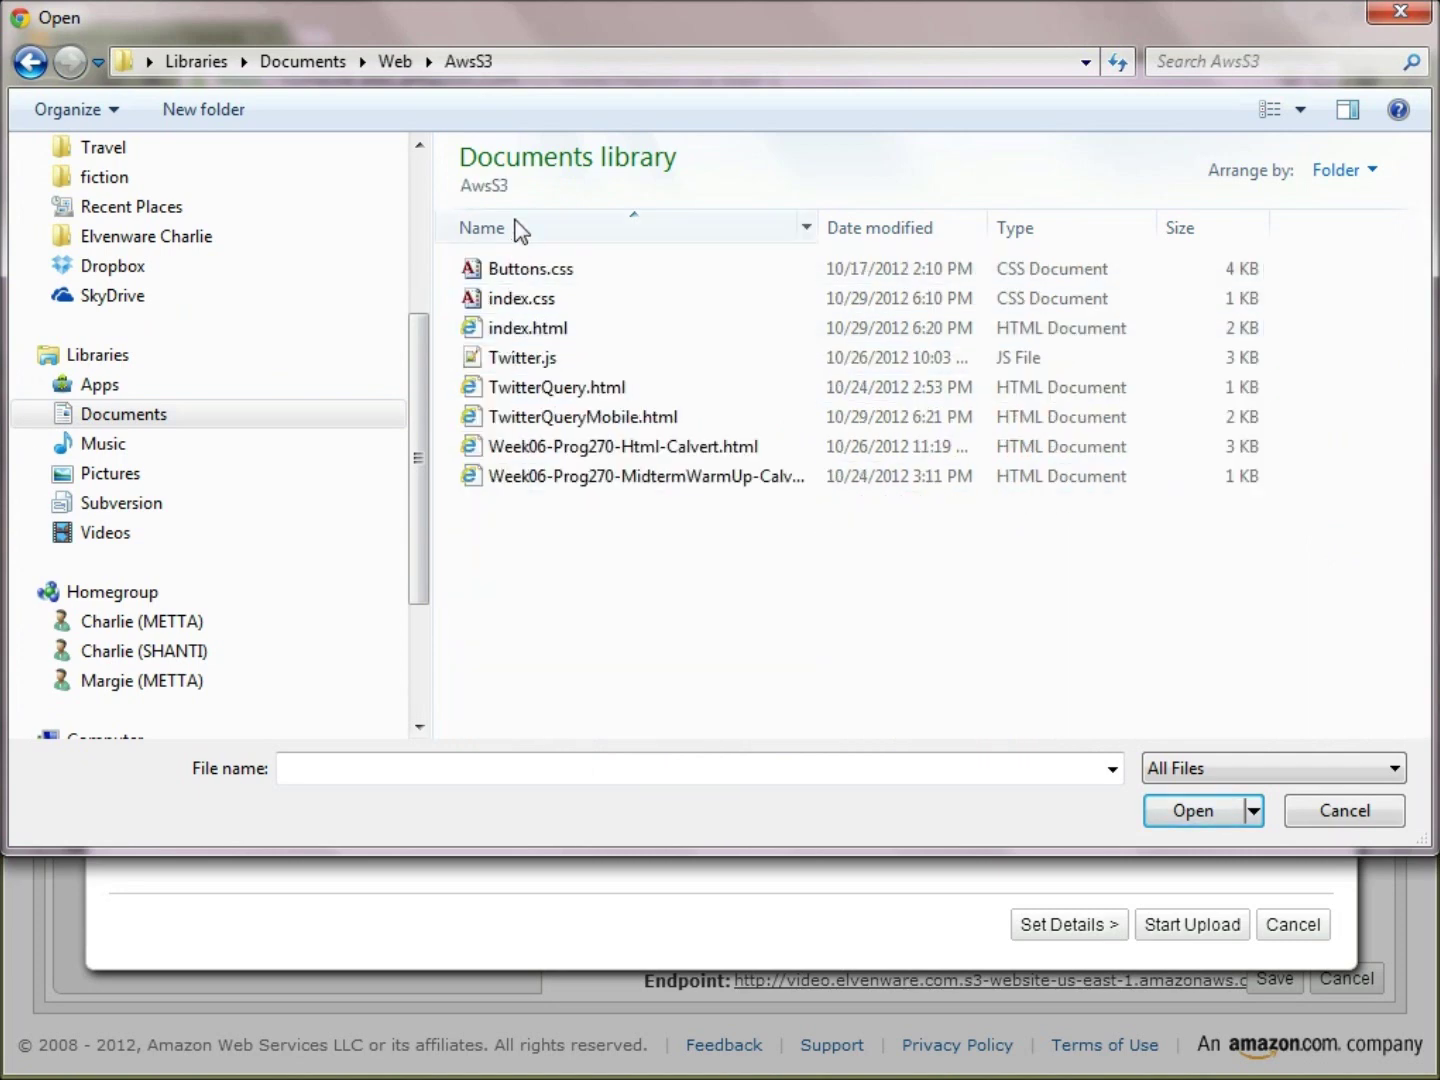
Select the eight site files from Buttons.css onward and queue them for upload
click(520, 272)
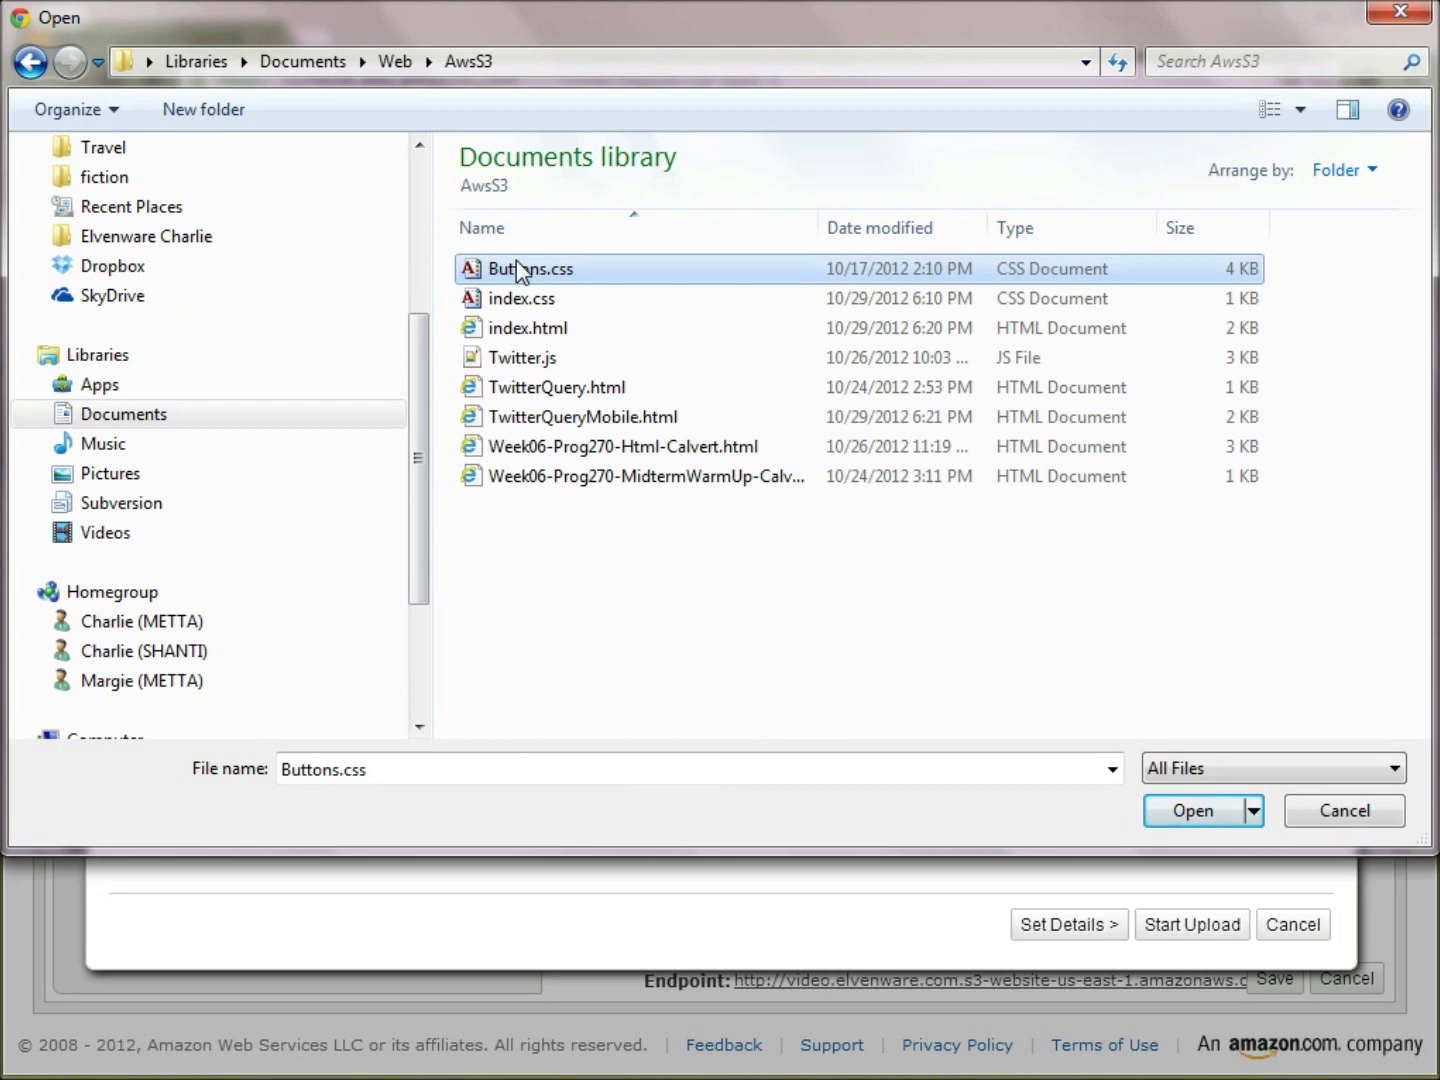
key(shift+Down)
key(shift+Down)
key(shift+Down)
key(shift+Down)
key(shift+Down)
key(shift+Down)
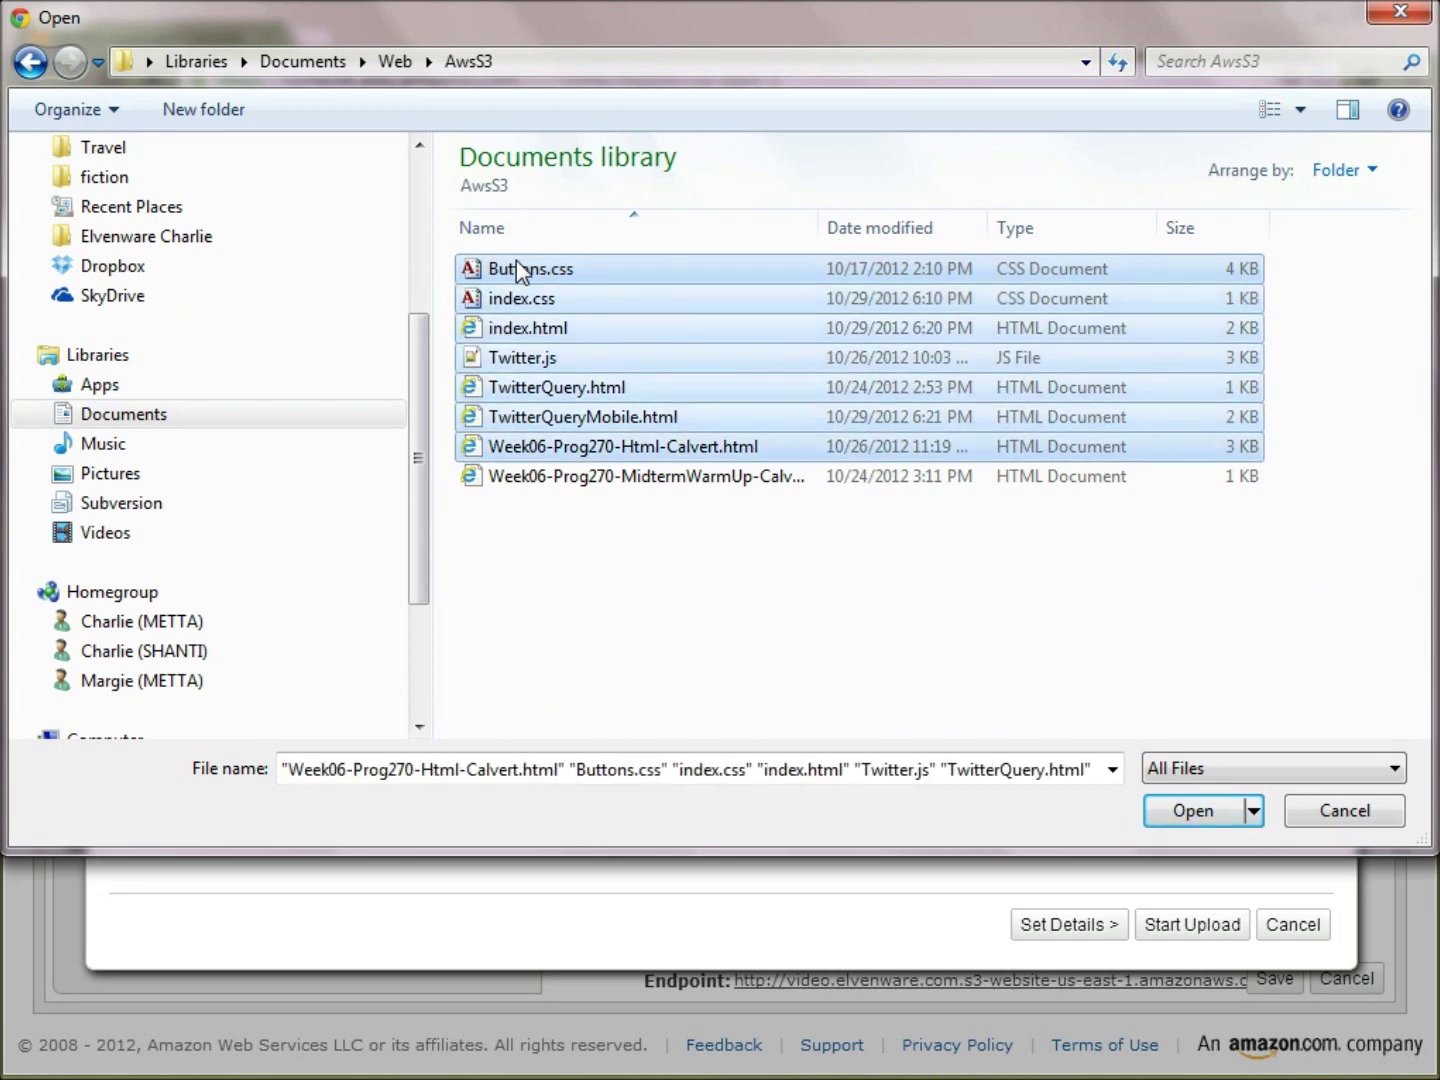
key(shift+Down)
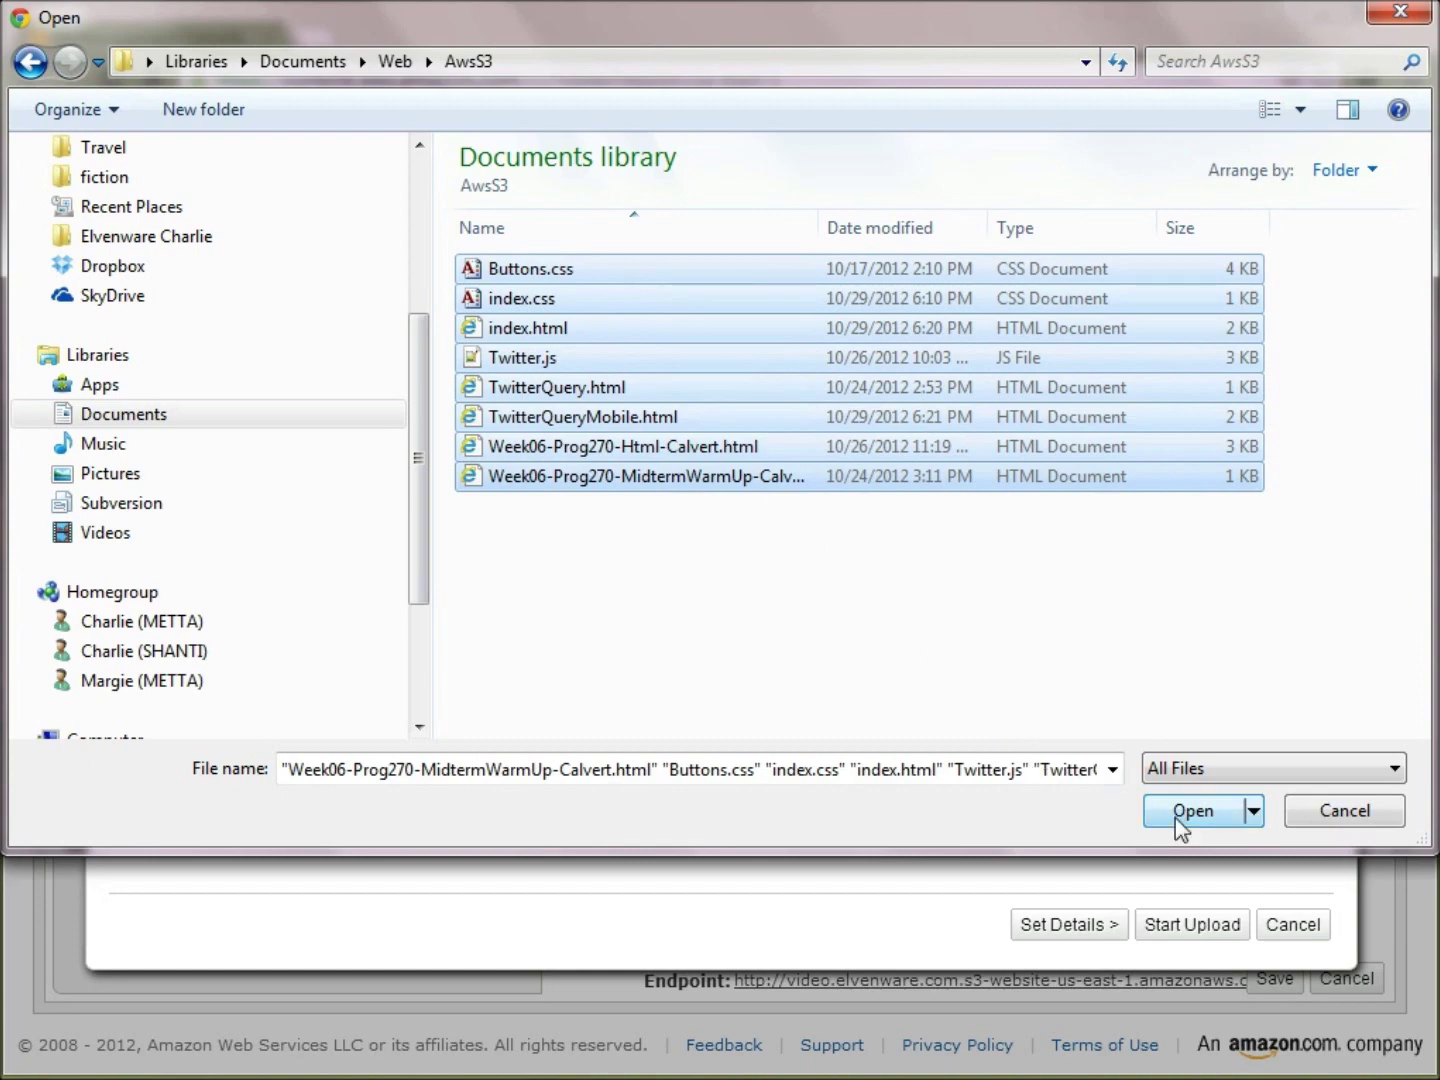
click(1190, 812)
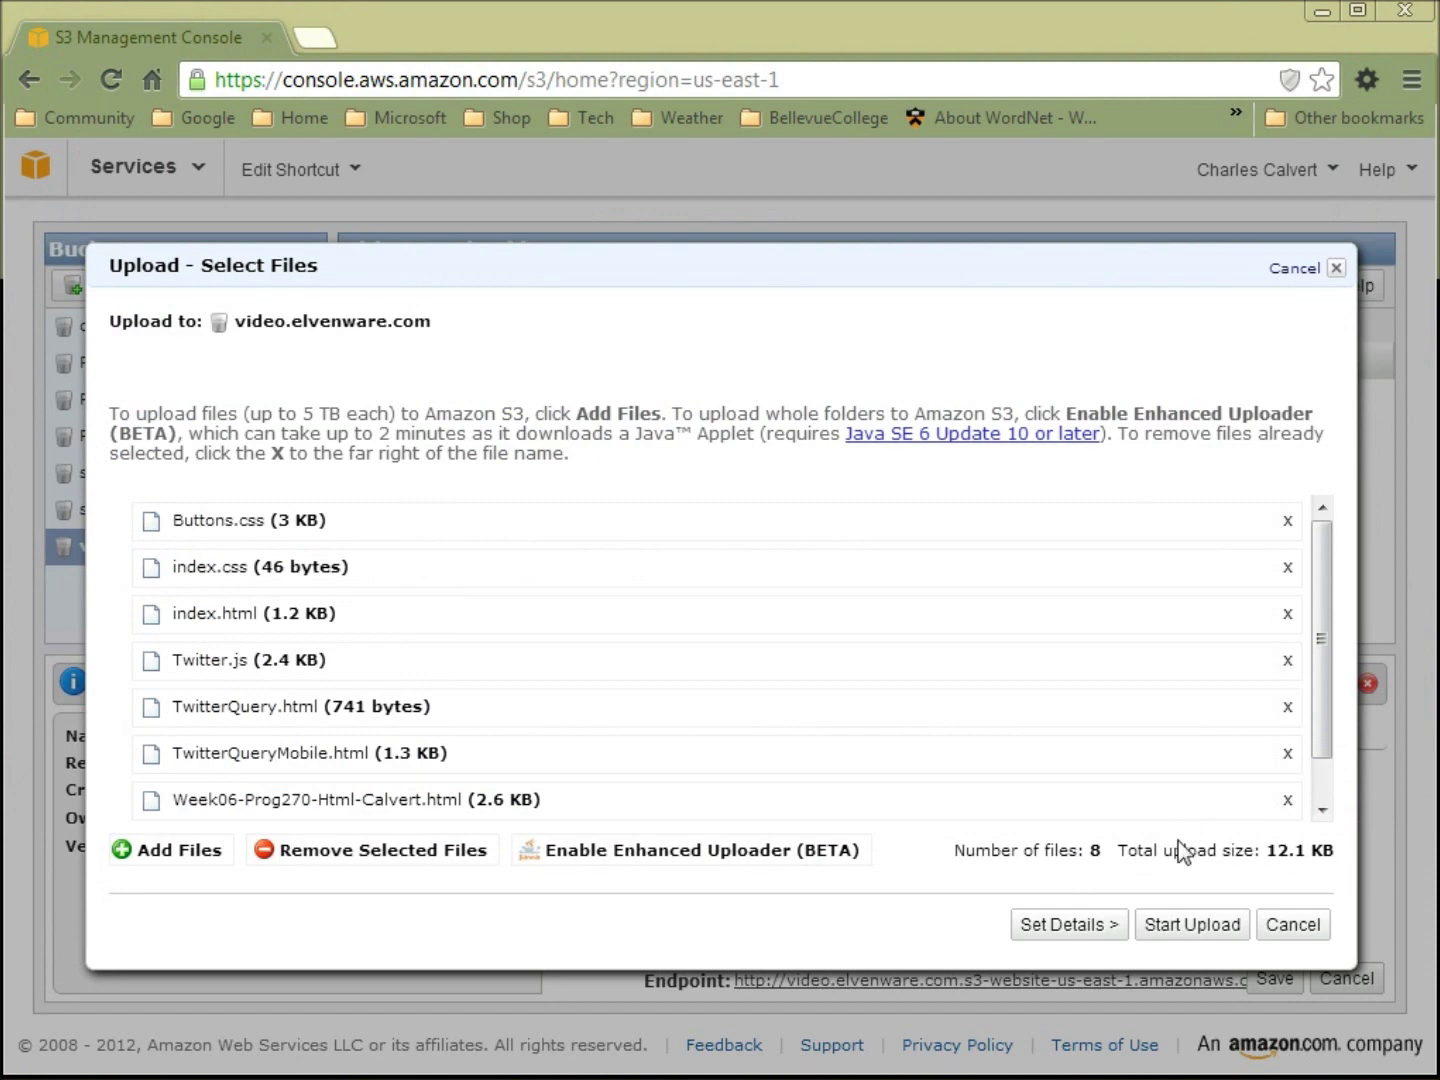
click(1183, 932)
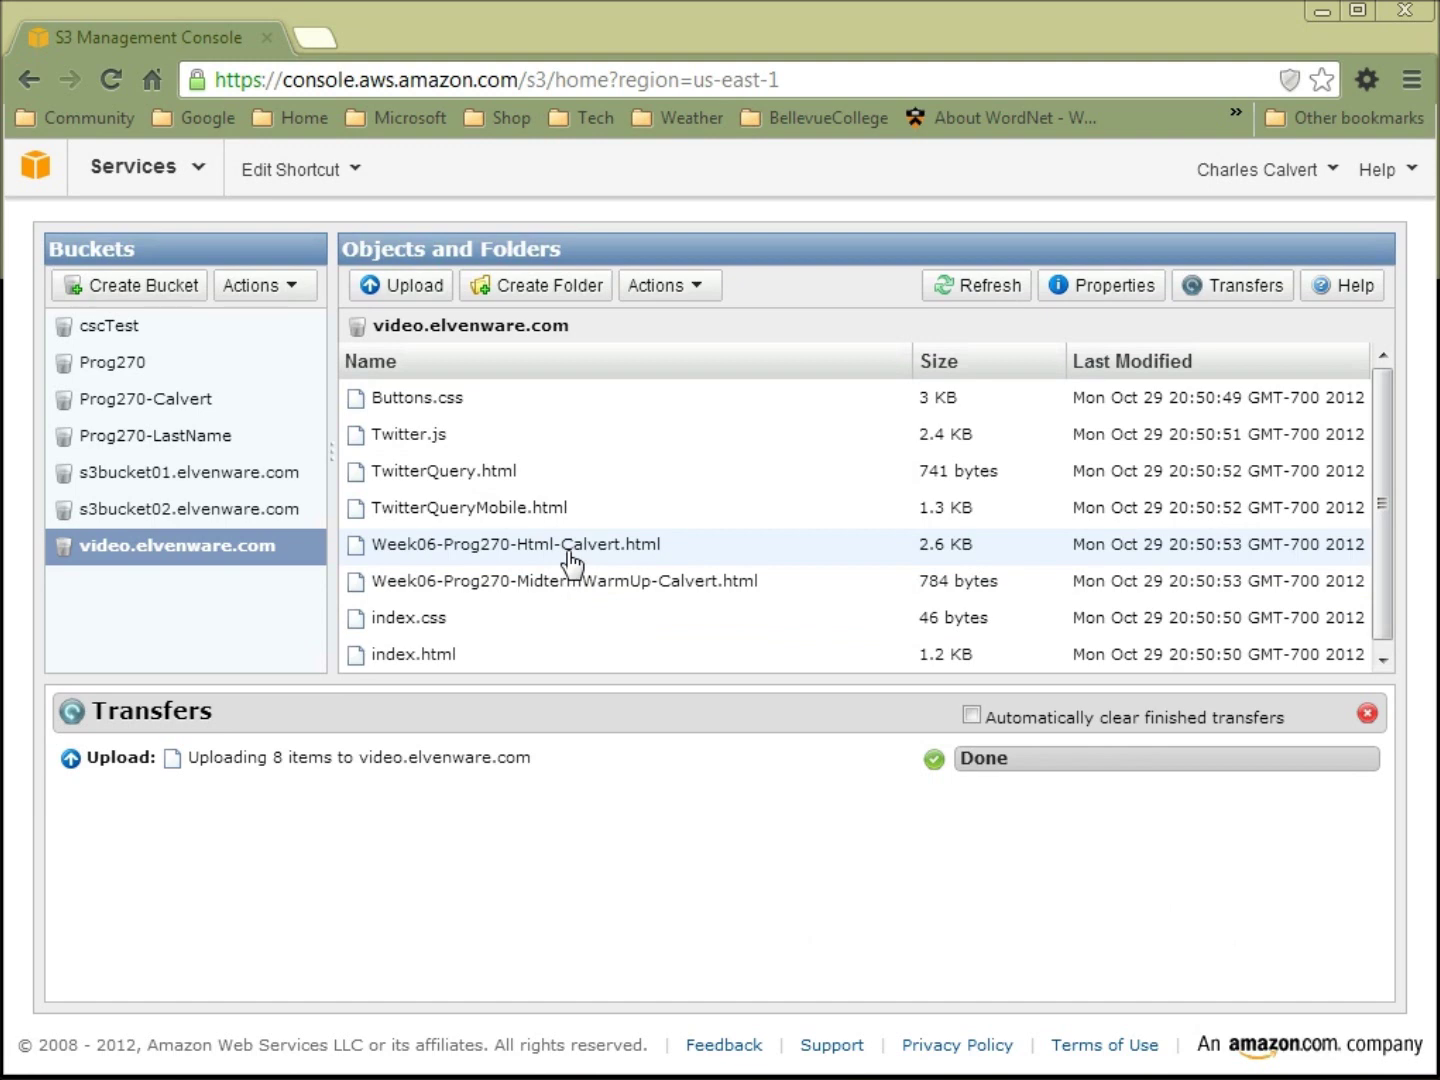
Select all eight uploaded files, Buttons.css through index.html, in the bucket
key(ctrl+a)
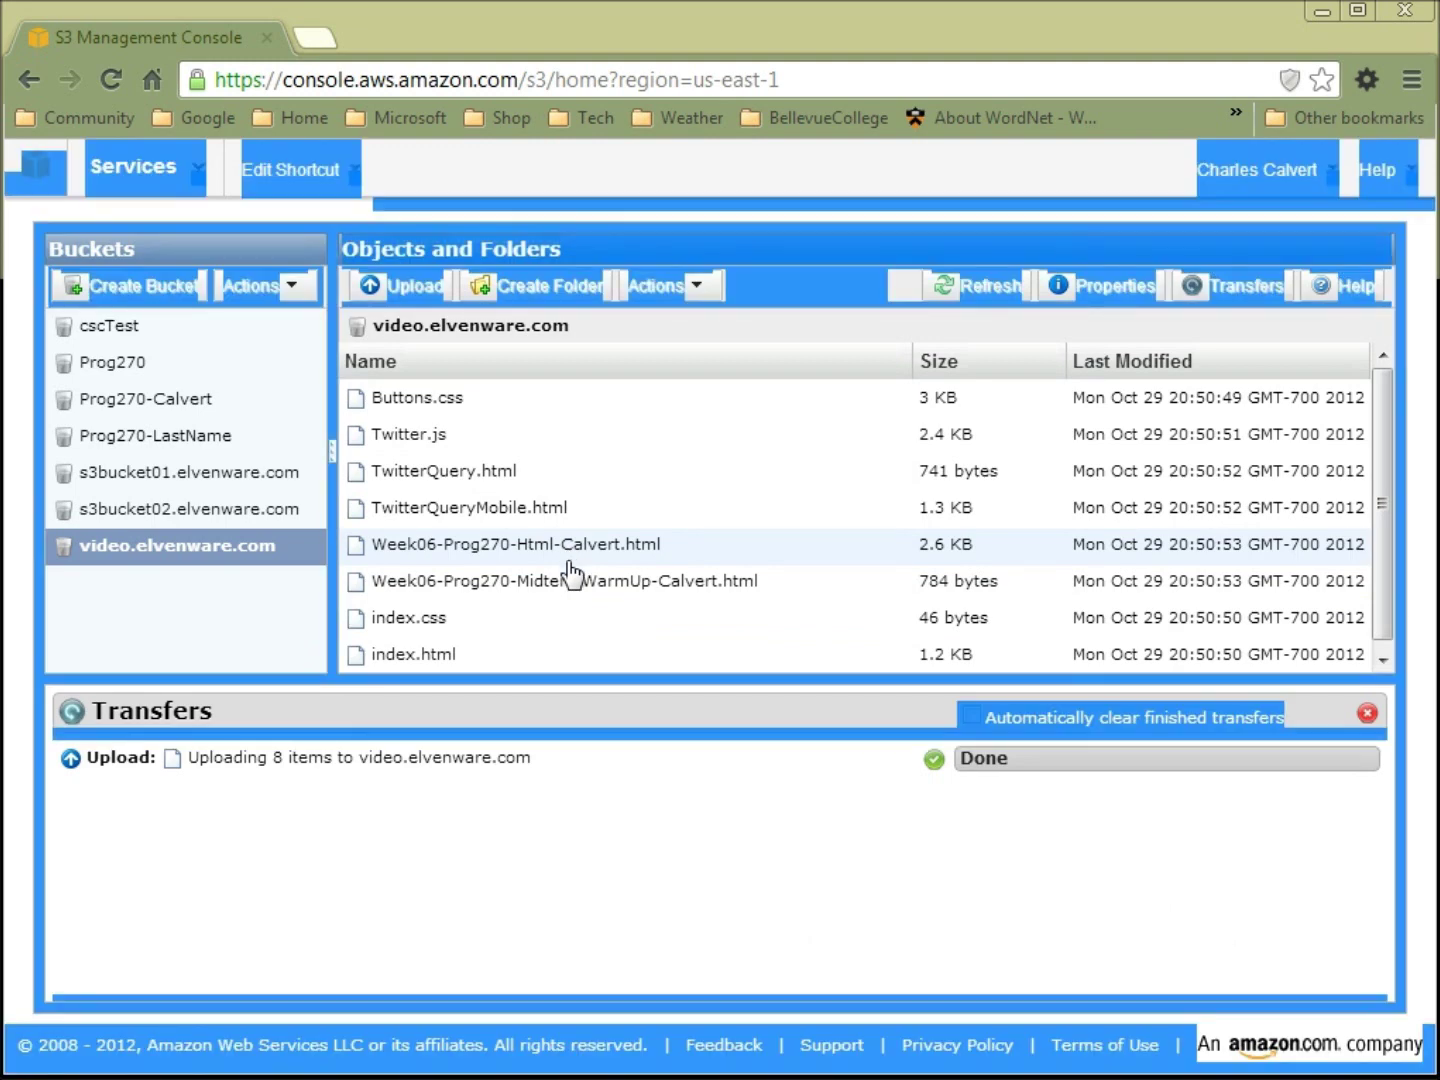
click(475, 445)
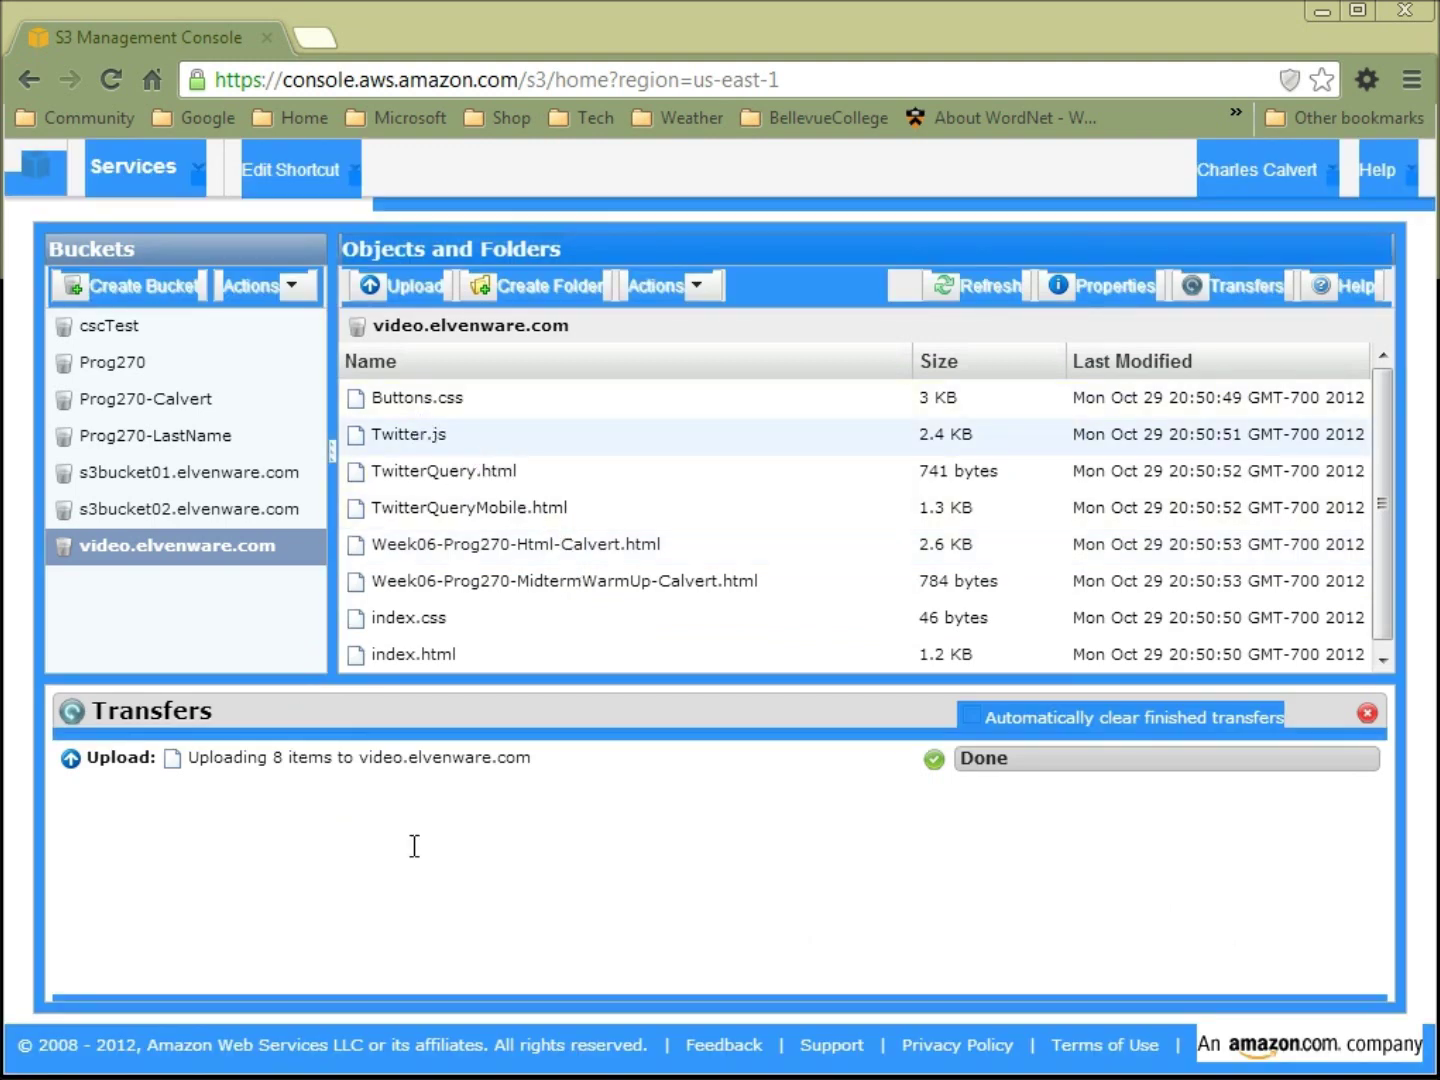
click(24, 903)
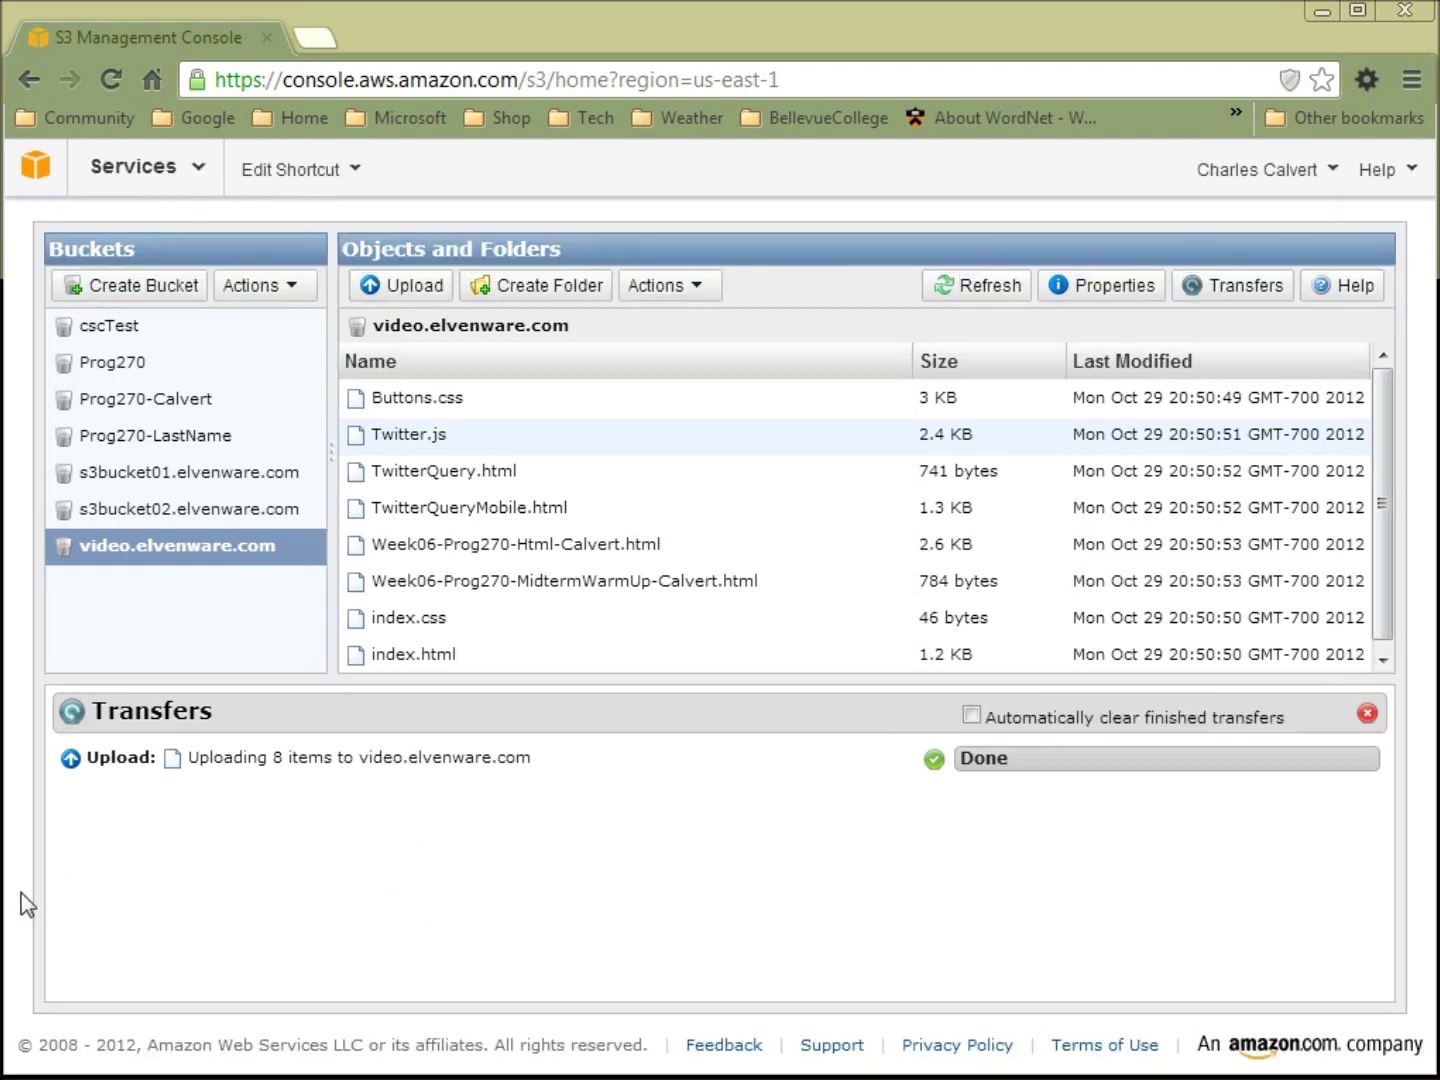
click(407, 399)
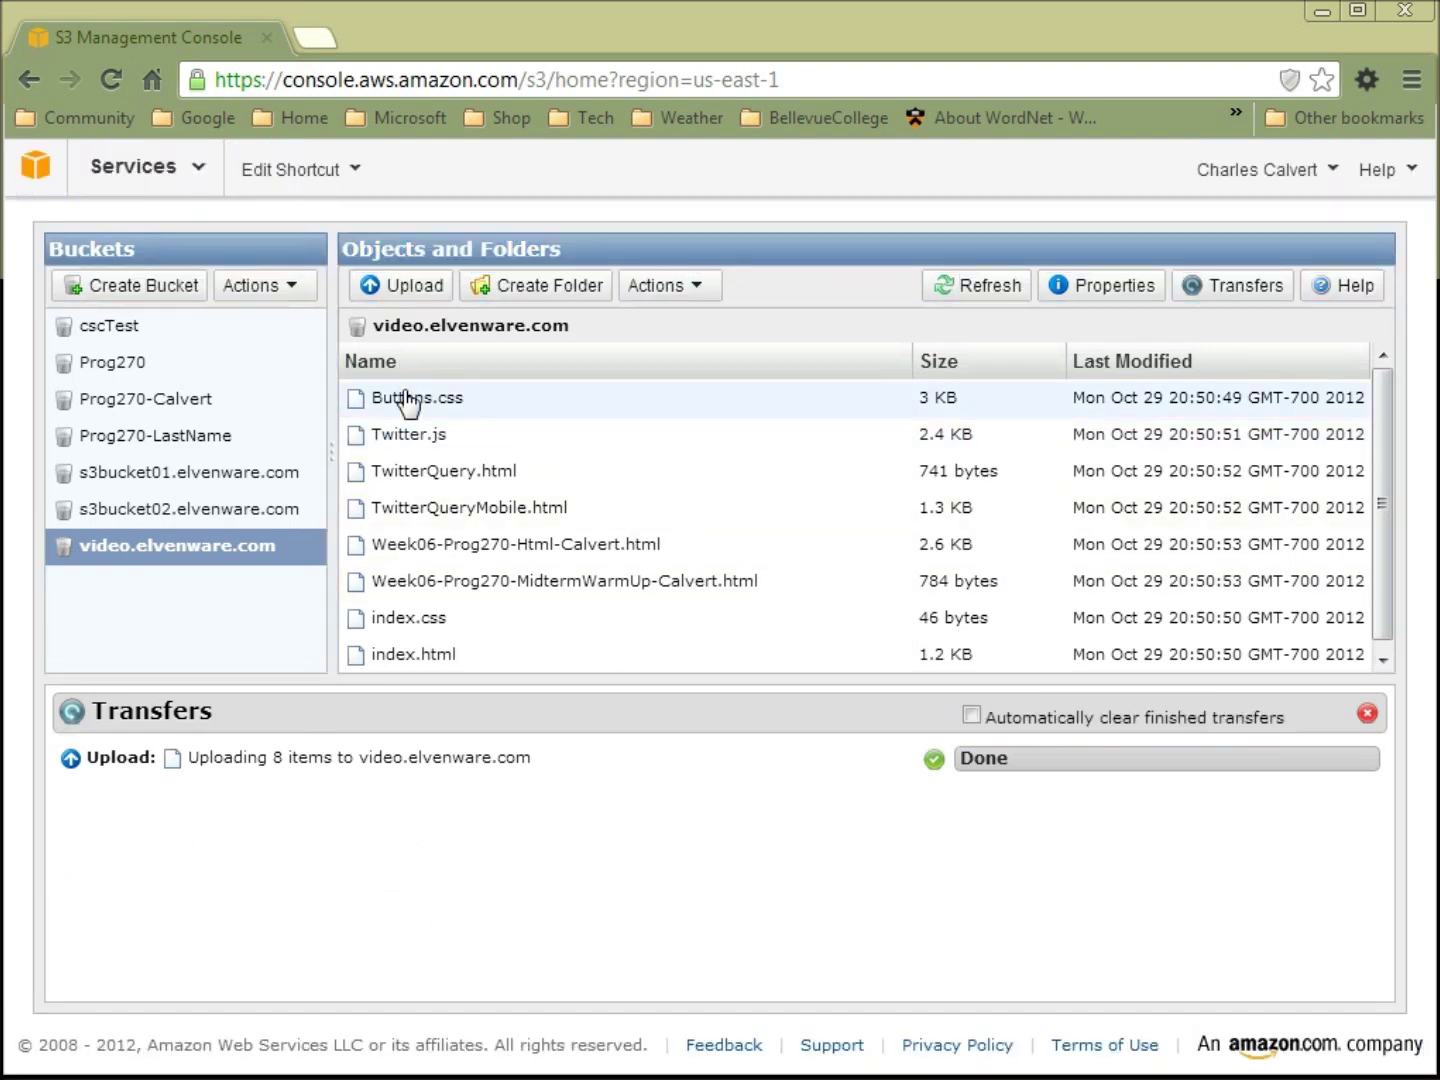
key(shift+Down)
key(shift+Down)
key(shift+Down)
key(shift+Down)
key(shift+Down)
key(shift+Down)
key(shift+Down)
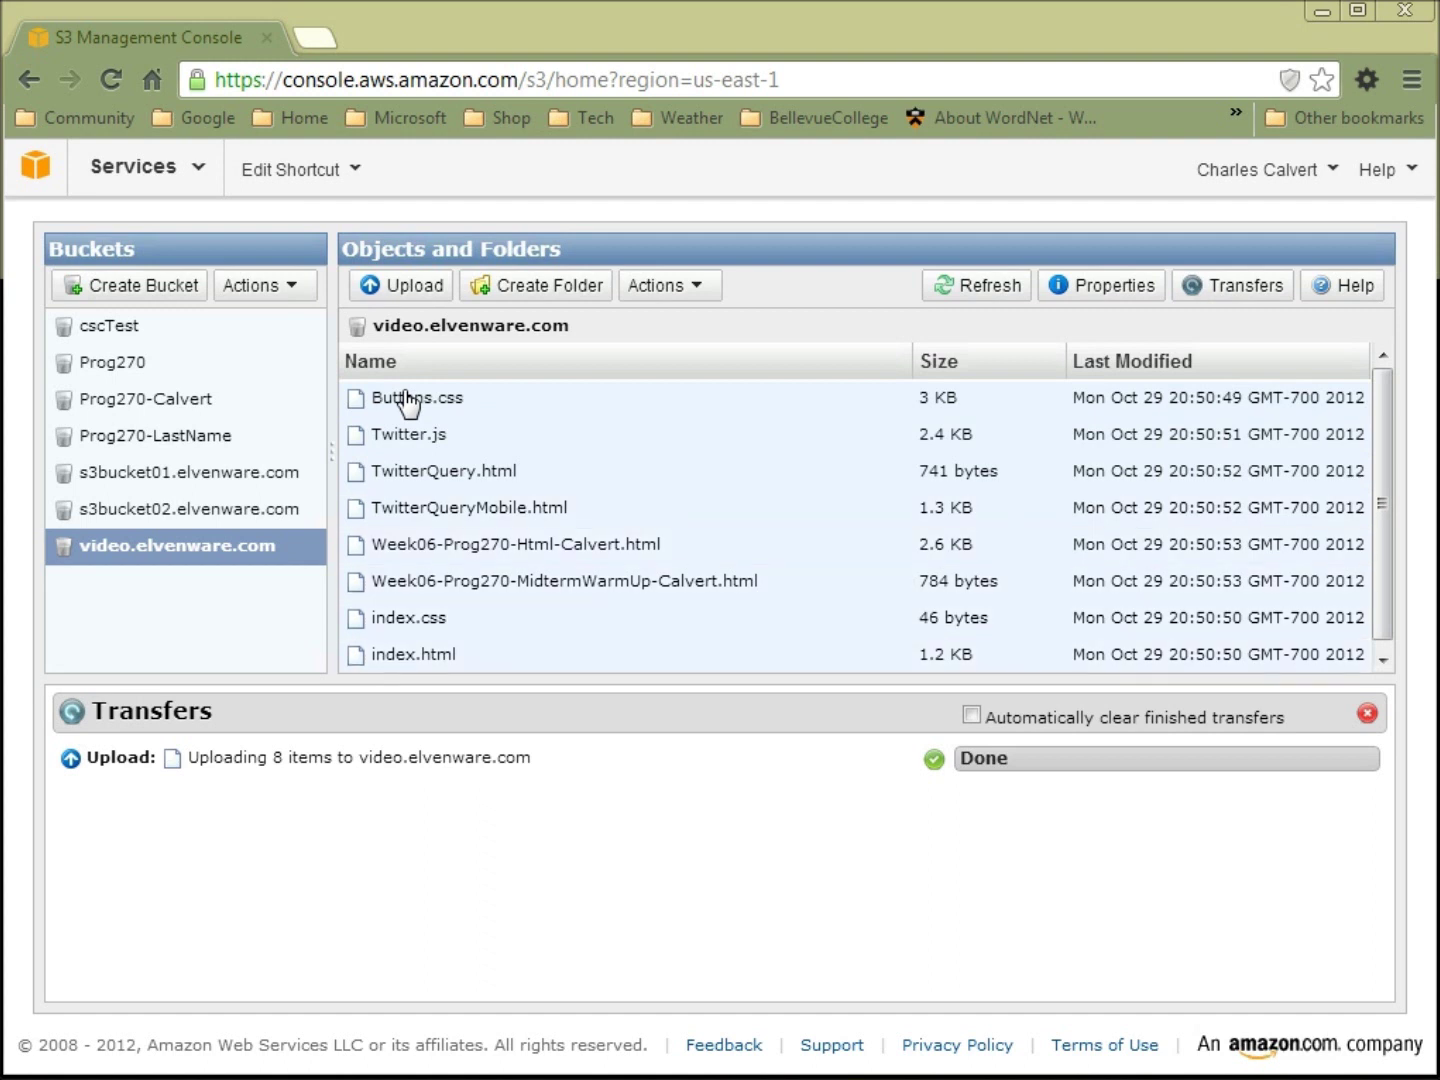
right_click(423, 439)
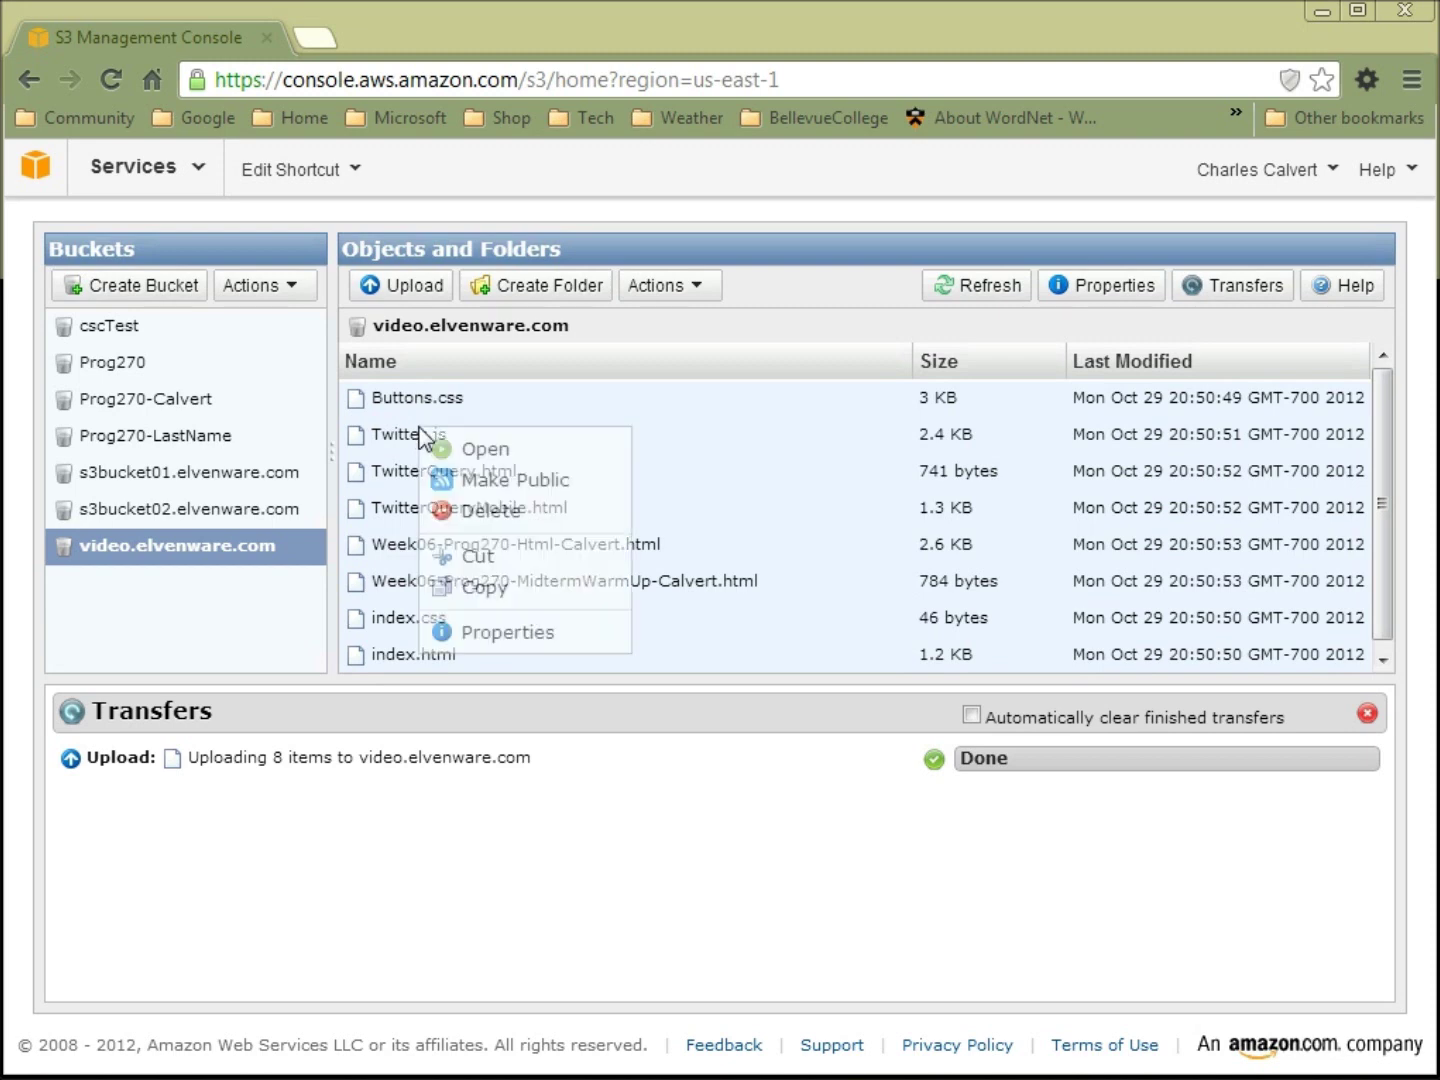
Make the eight selected files public
click(485, 484)
click(709, 585)
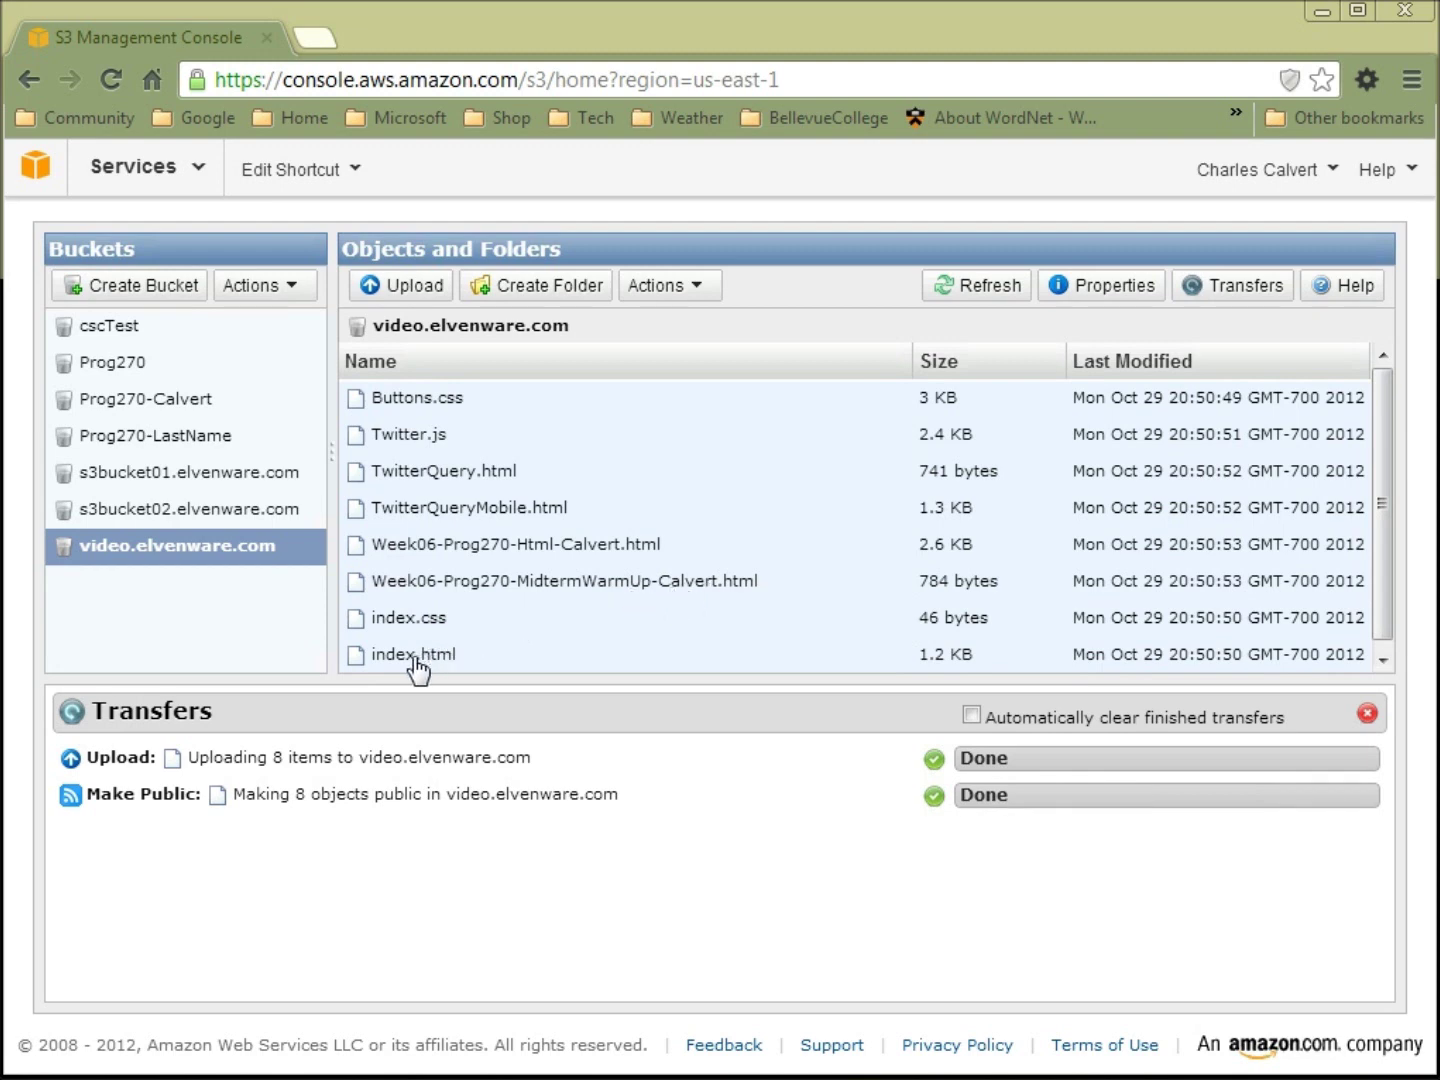
click(161, 549)
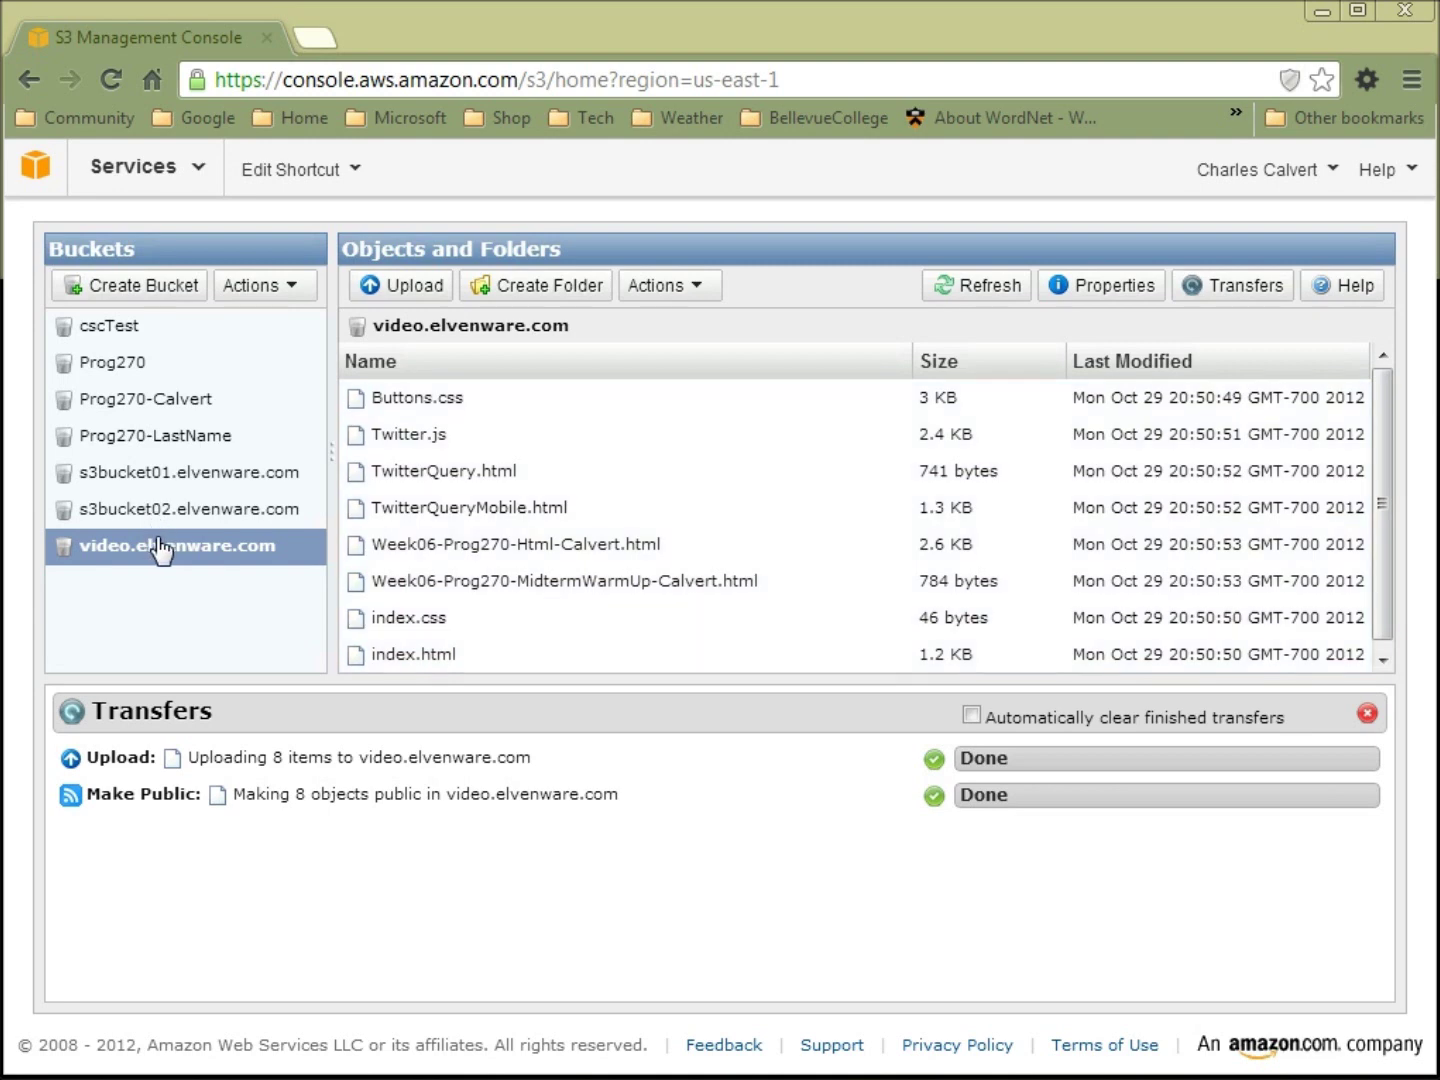
Open video.elvenware.com's website properties and follow its endpoint link
right_click(161, 549)
click(220, 693)
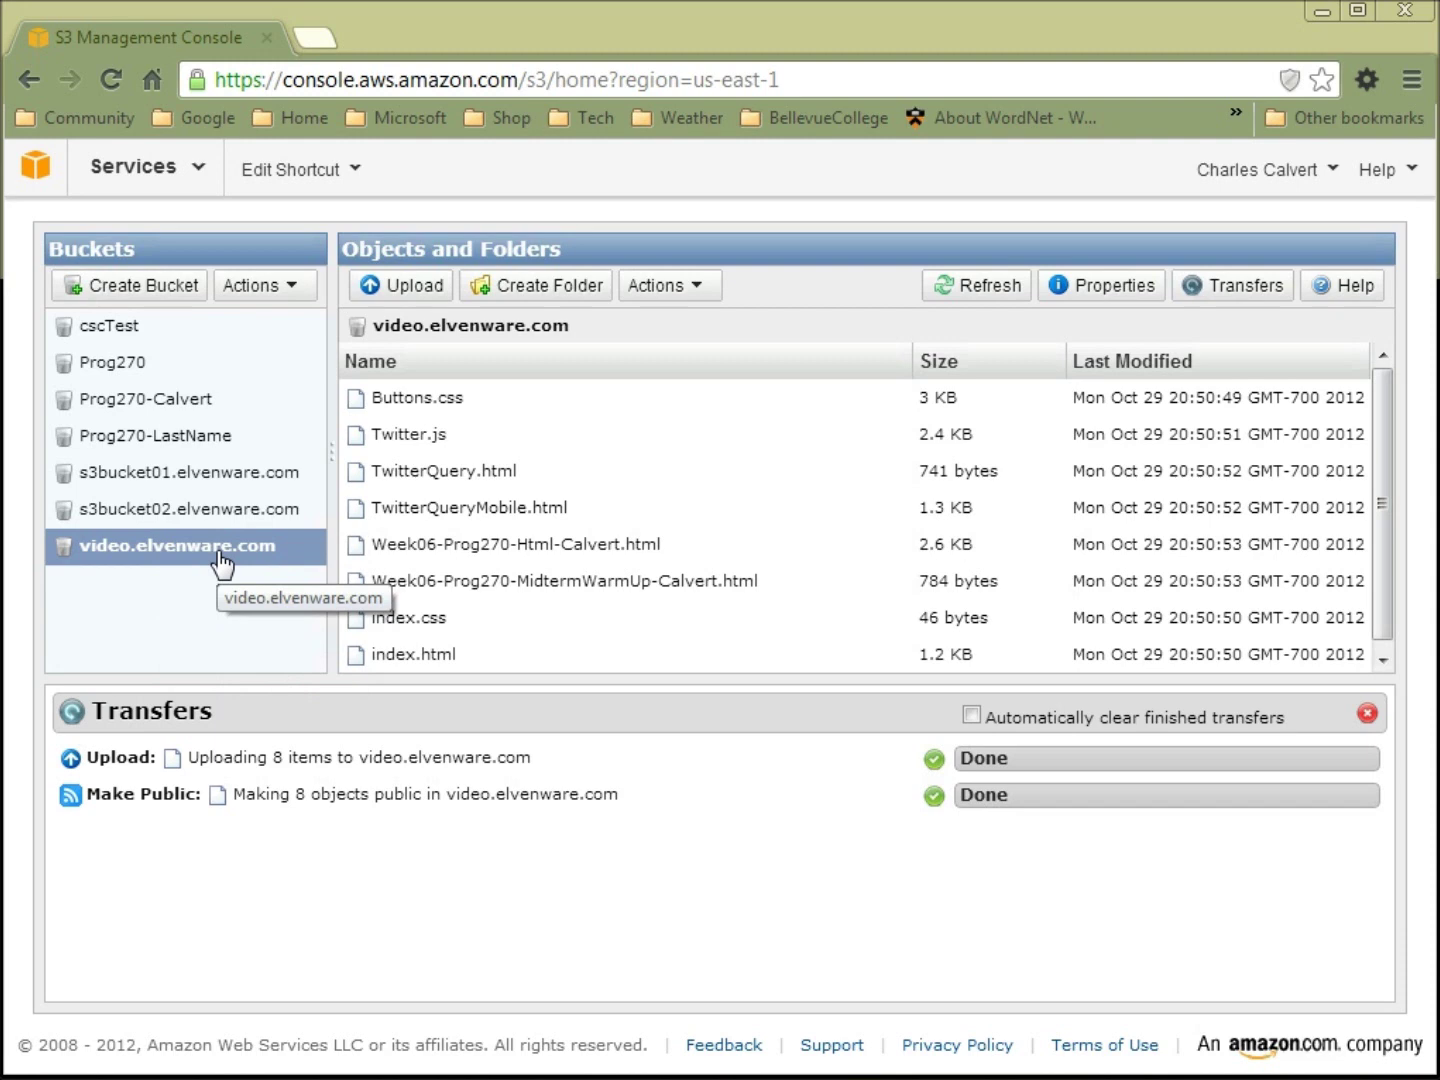
right_click(222, 563)
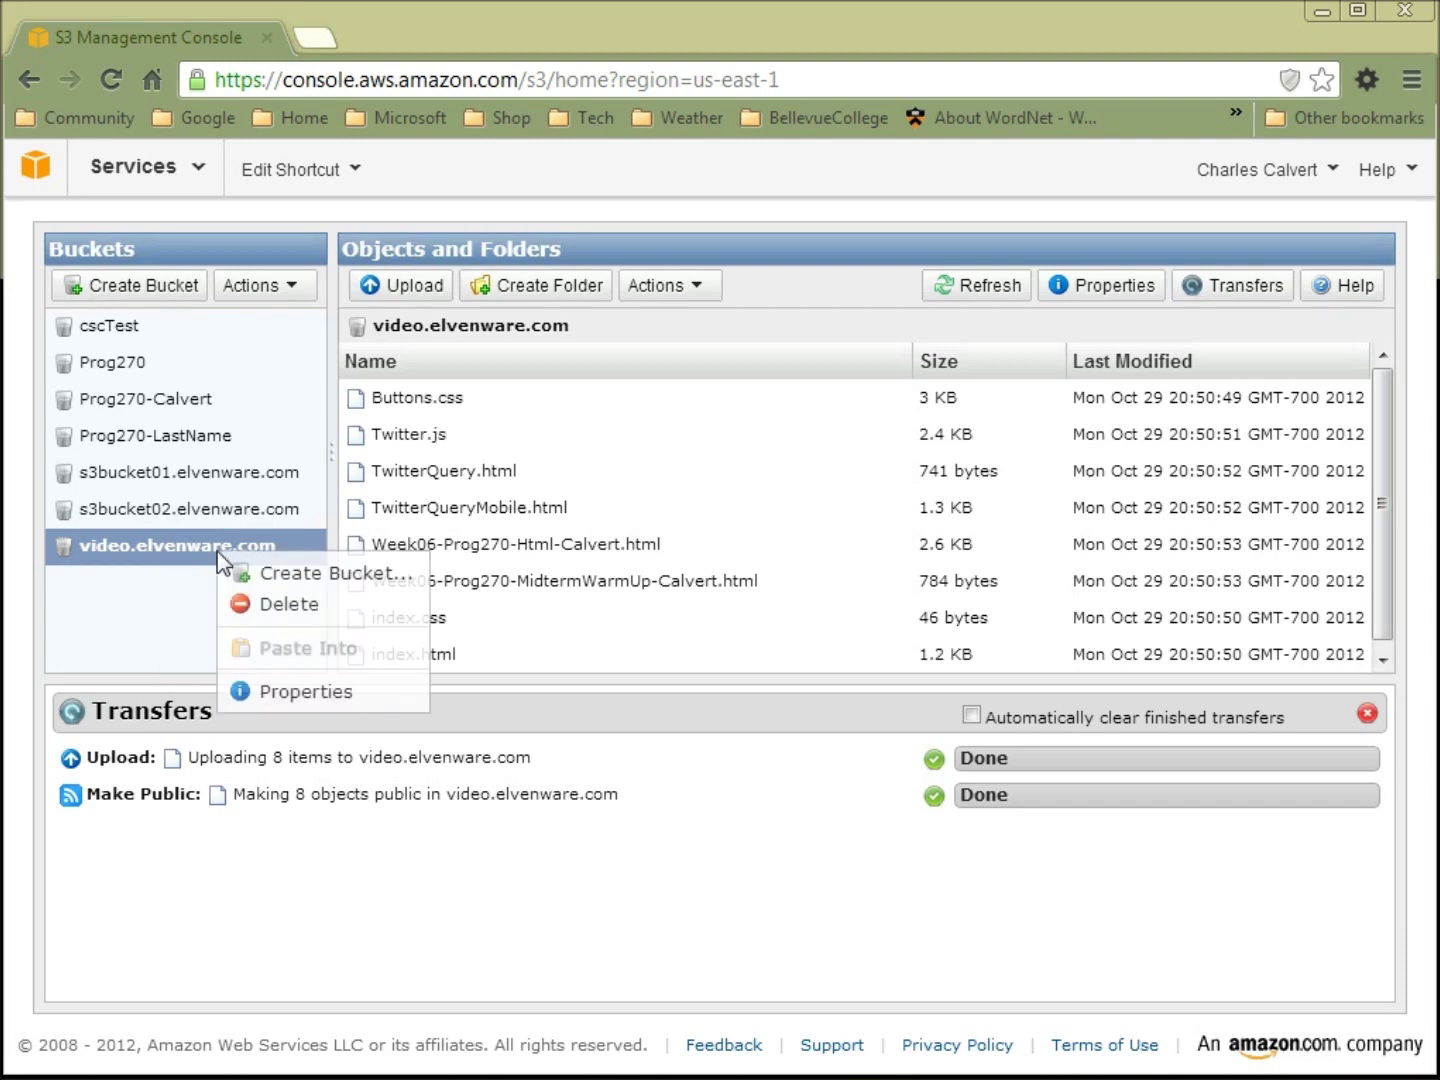
click(263, 687)
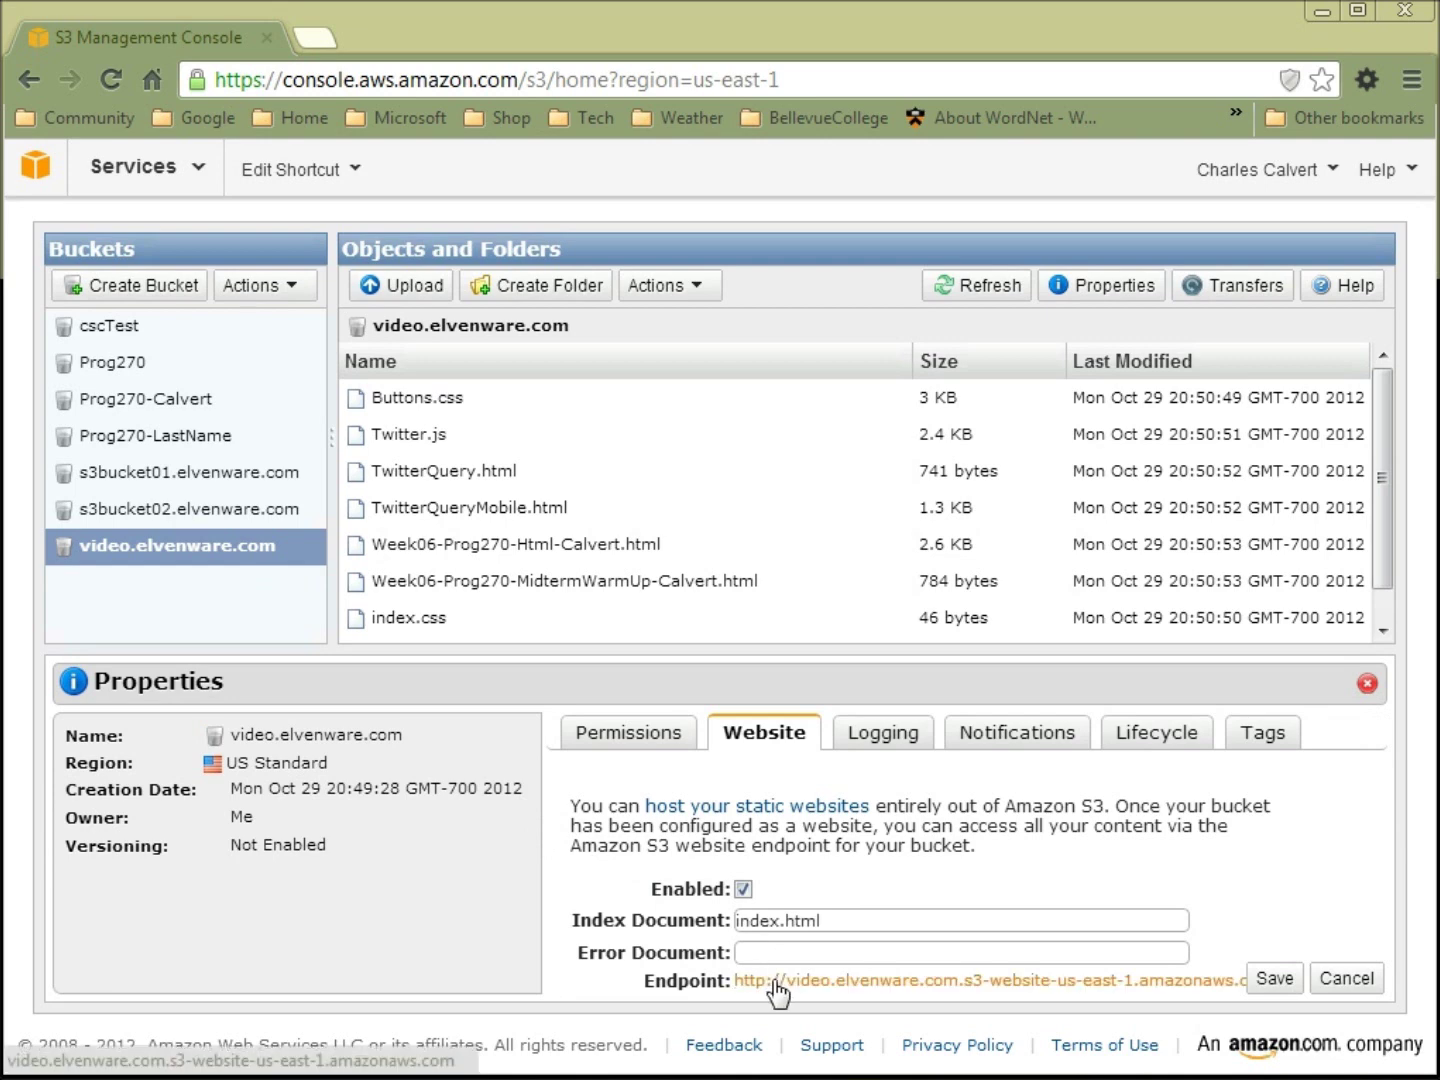
click(777, 981)
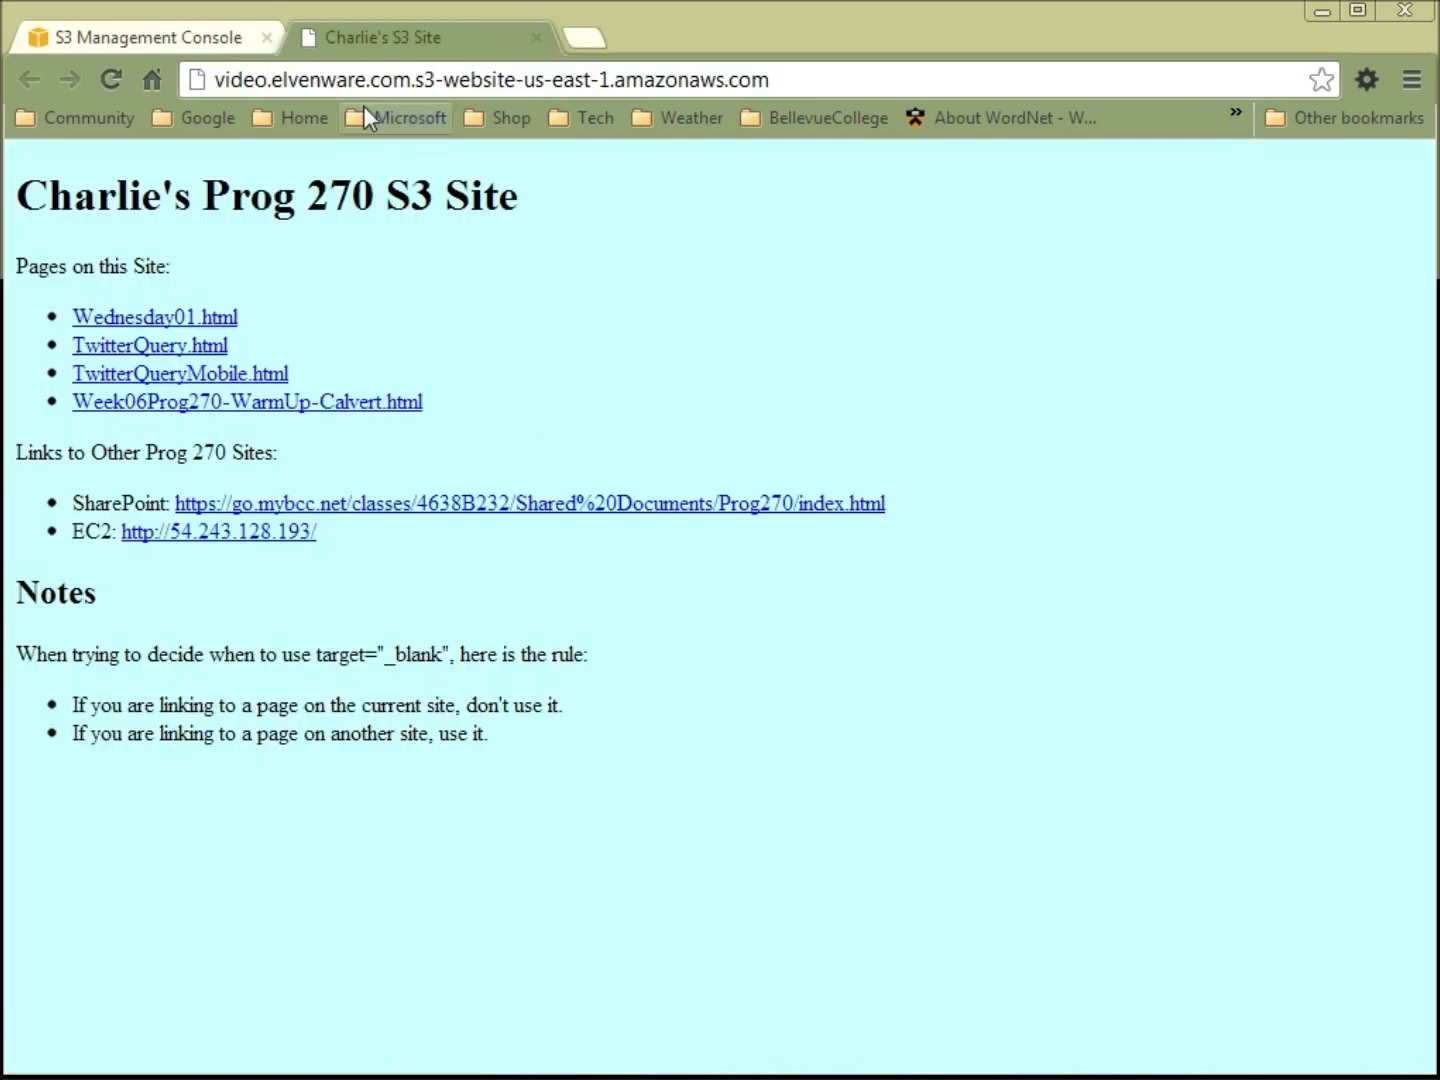
Visit Wednesday01.html and TwitterQuery.html, running and clearing a geo search on the IP address
click(191, 315)
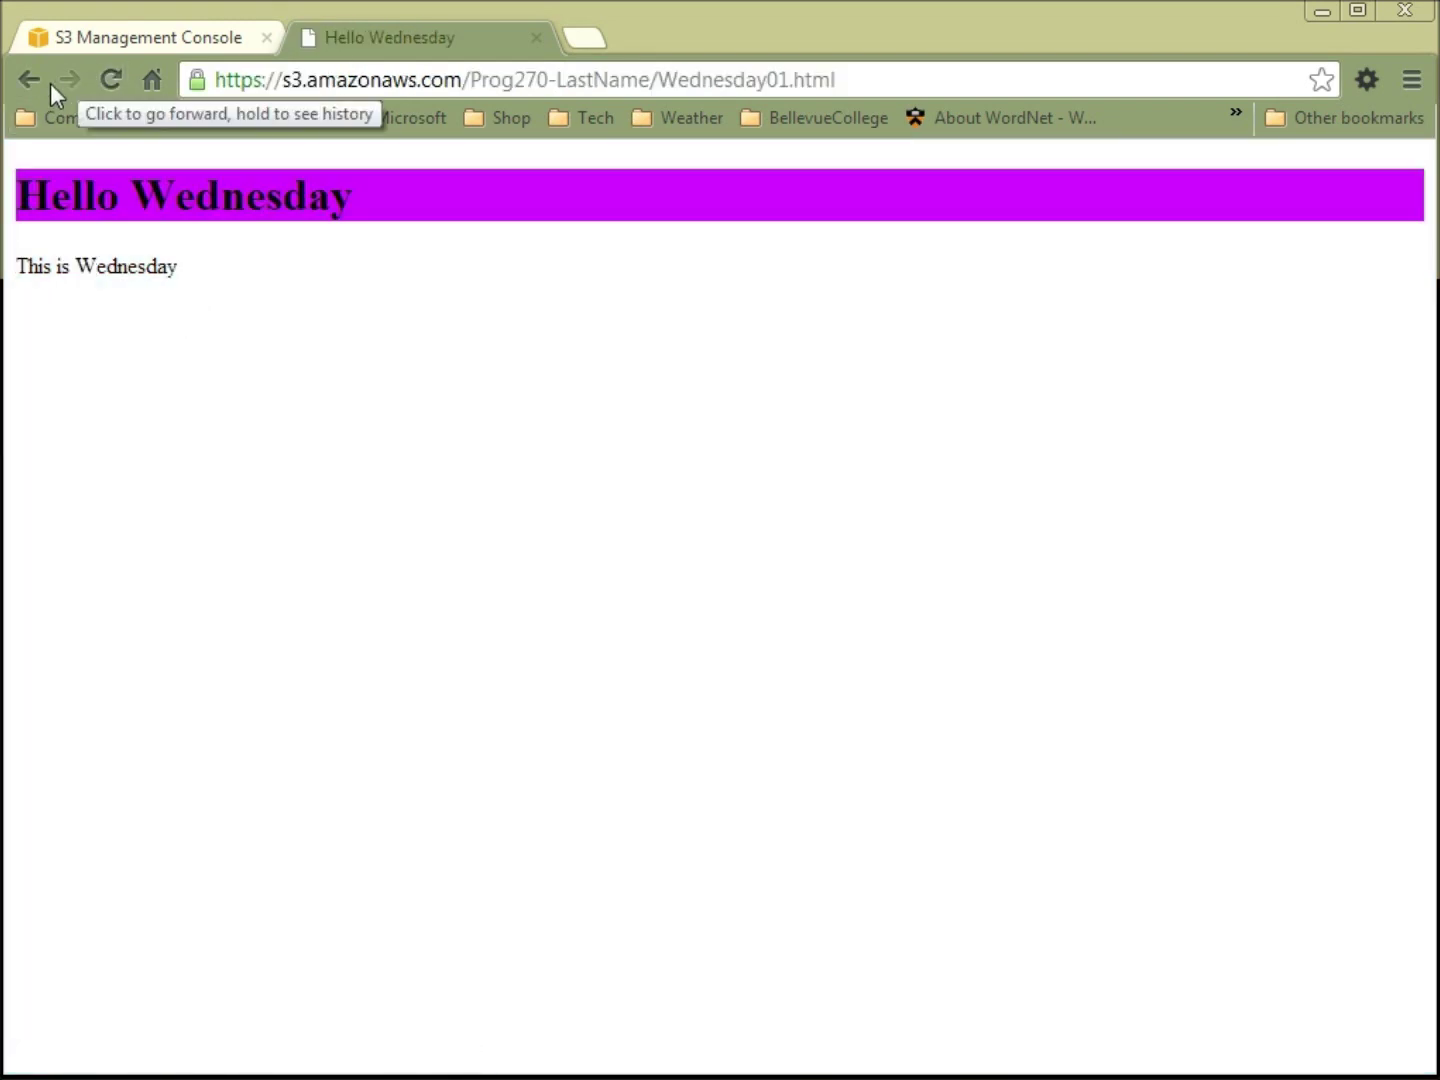
click(28, 79)
click(141, 352)
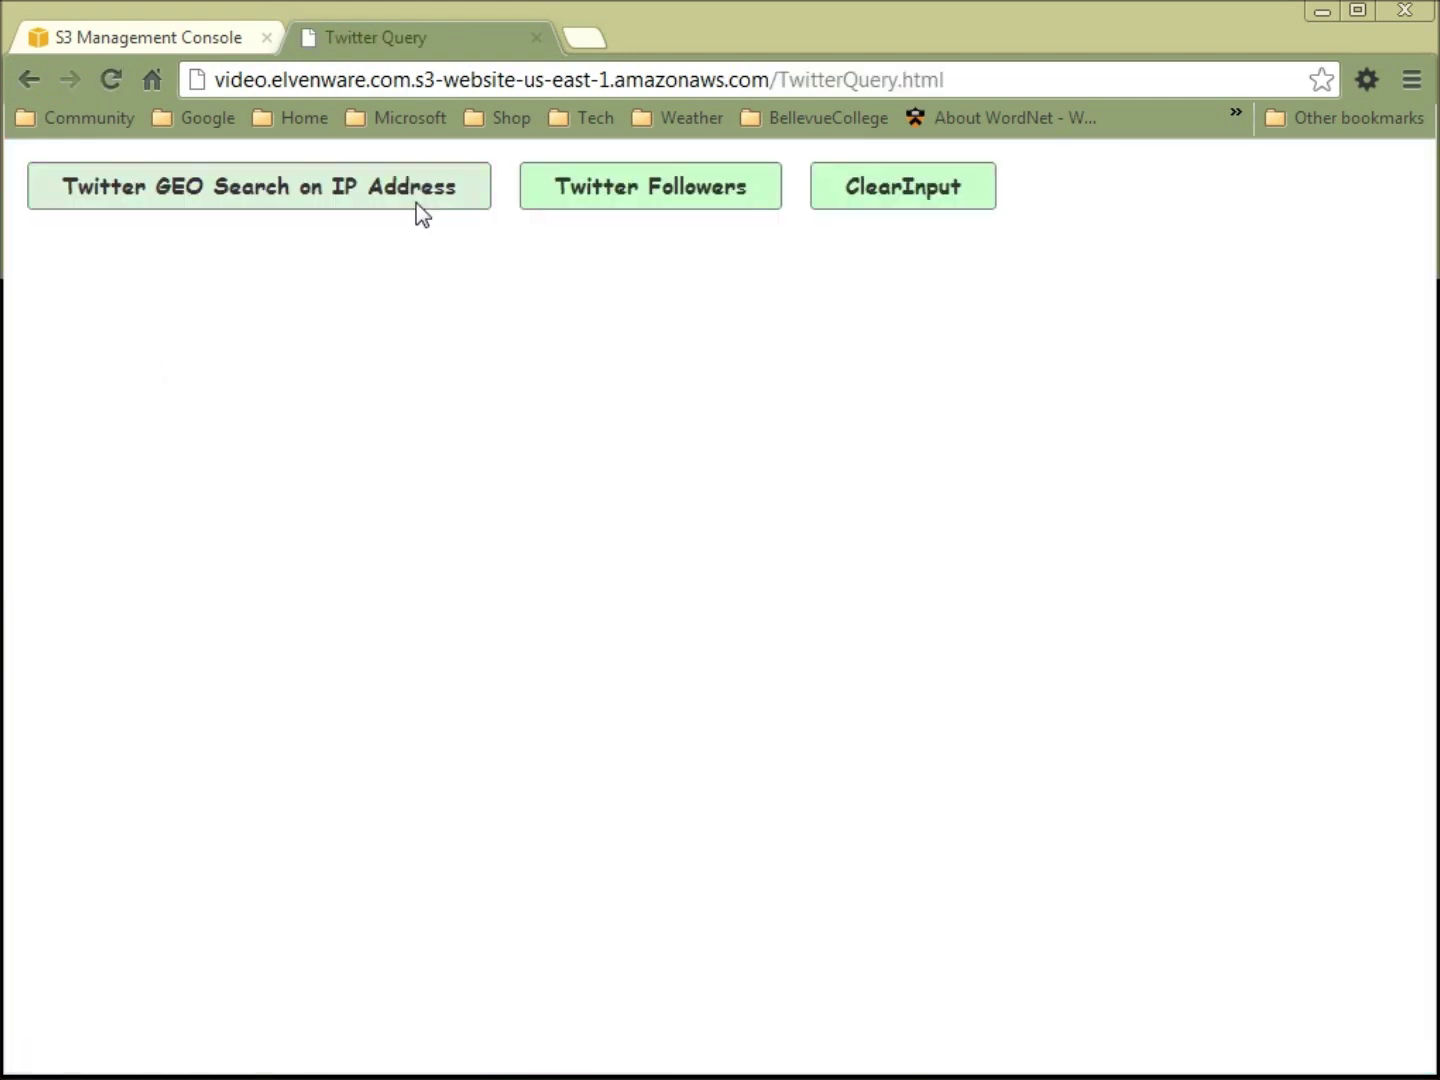
click(345, 207)
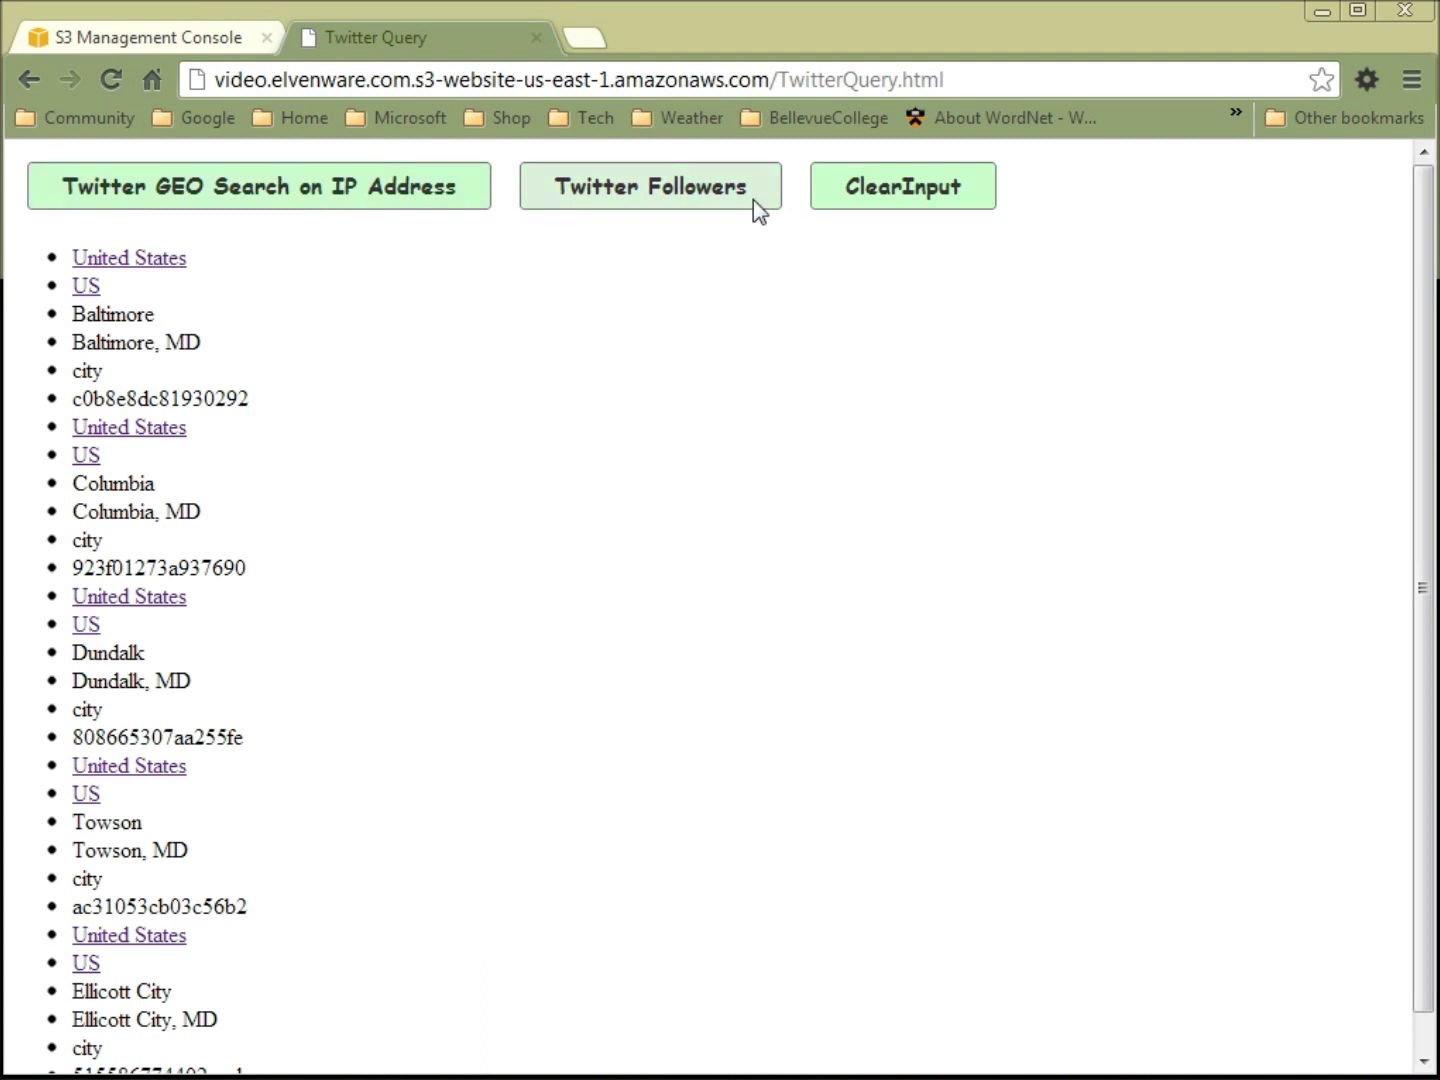
click(836, 195)
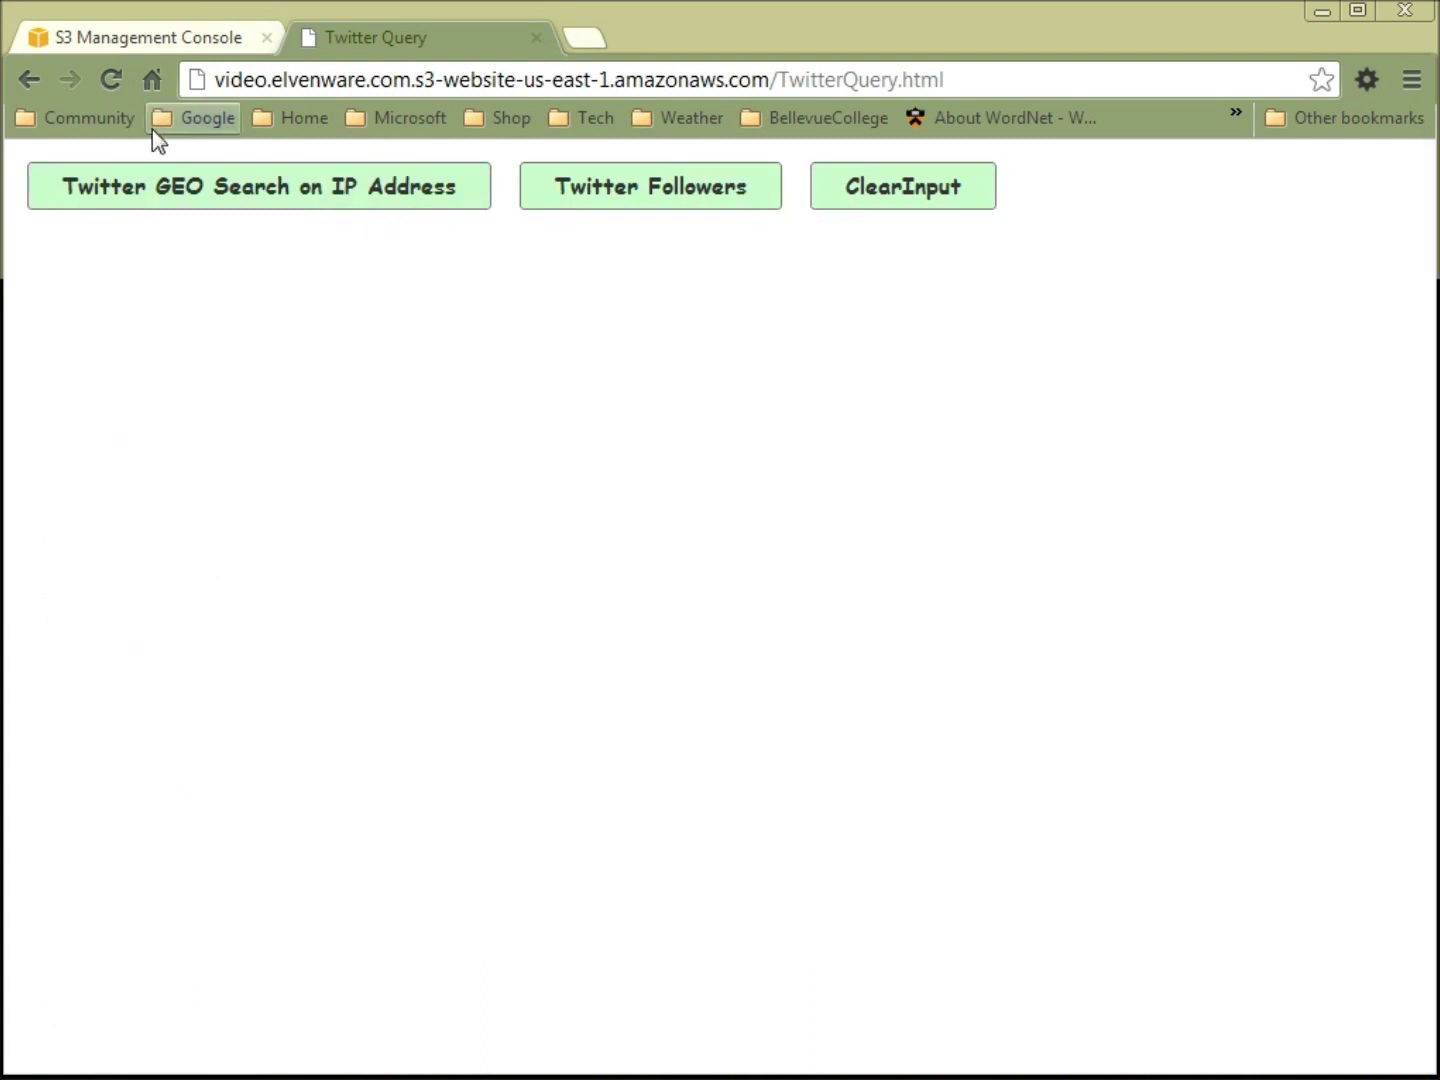
click(47, 72)
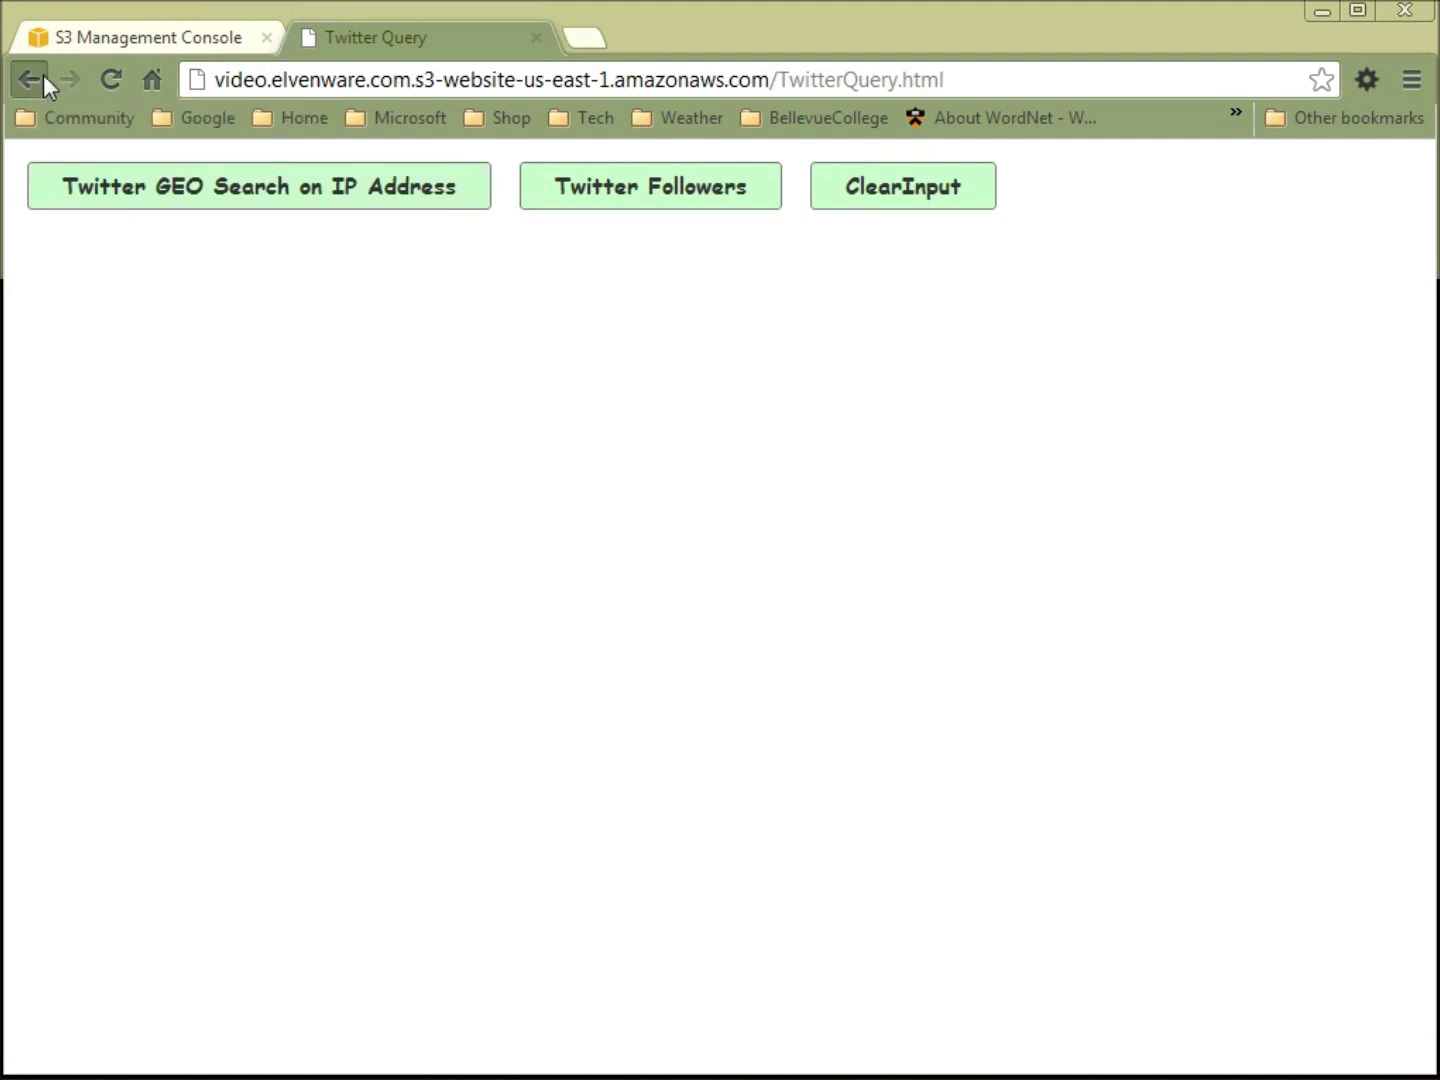
Visit TwitterQueryMobile.html and Week06Prog270-WarmUp-Calvert.html, returning to the home page
click(166, 376)
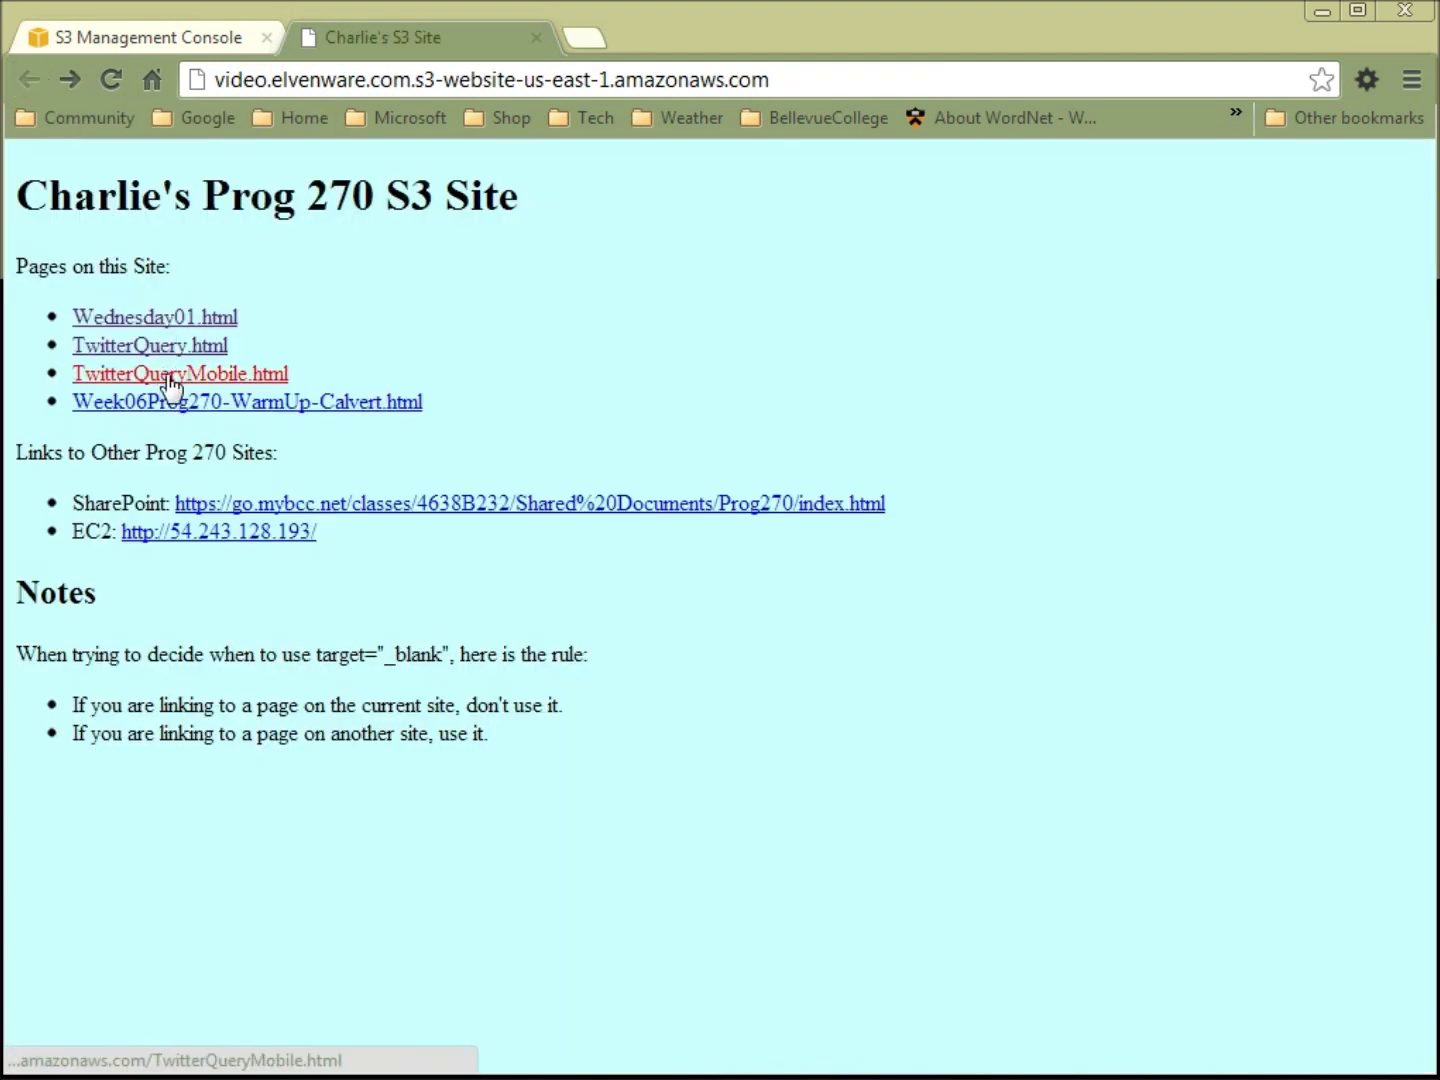
click(30, 79)
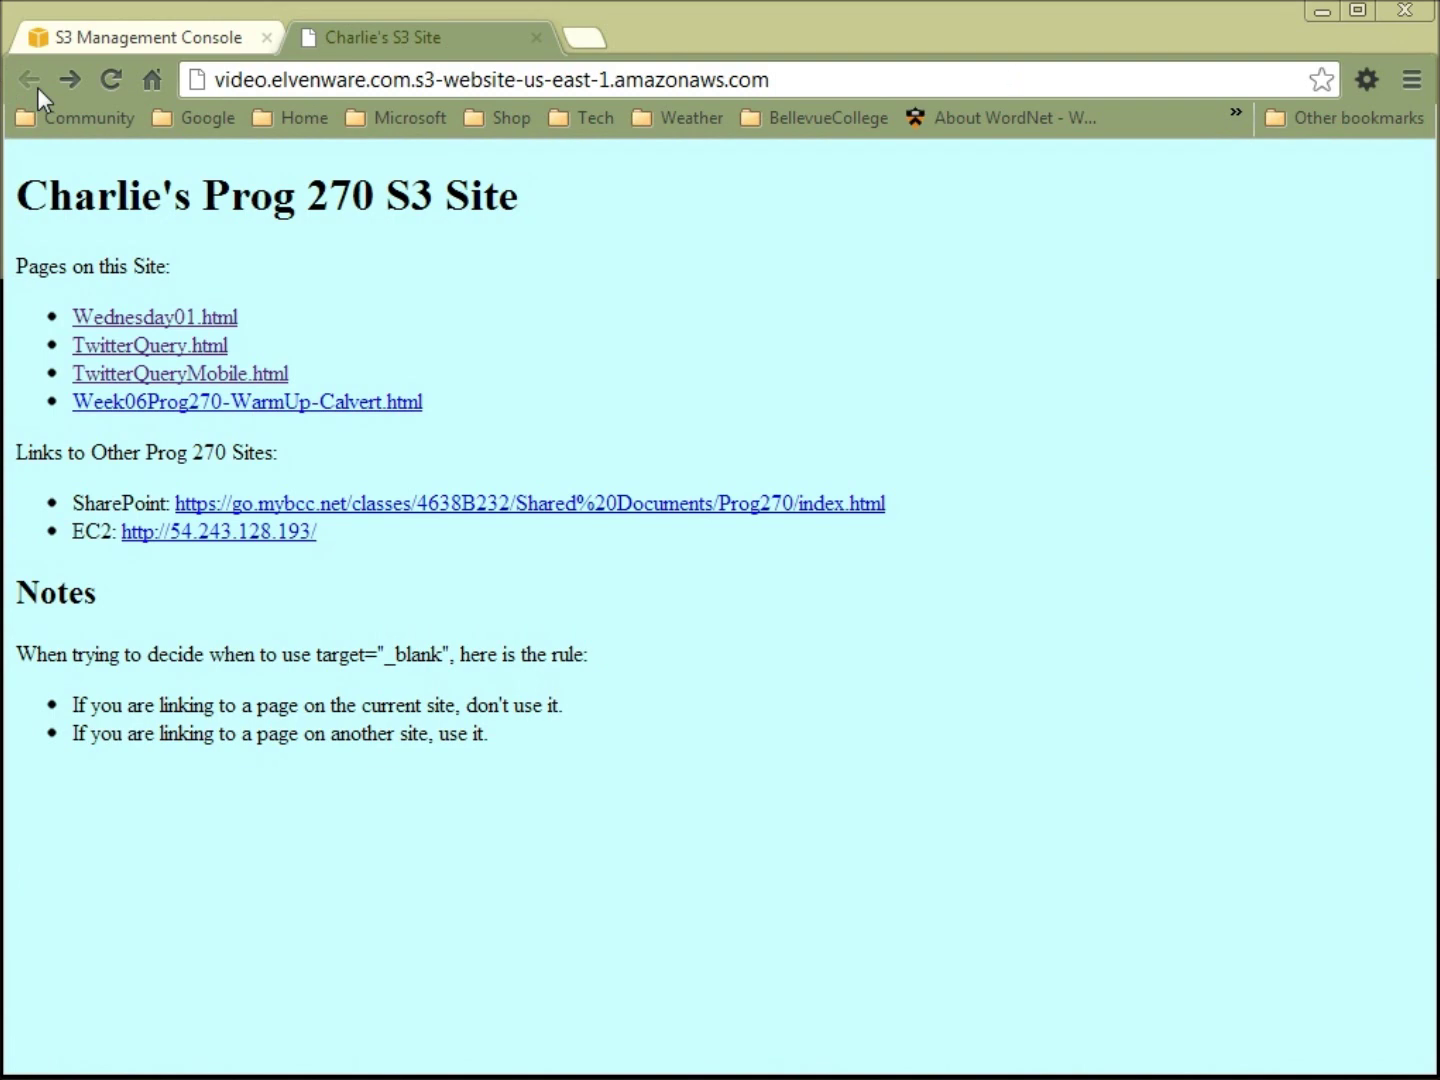
click(194, 407)
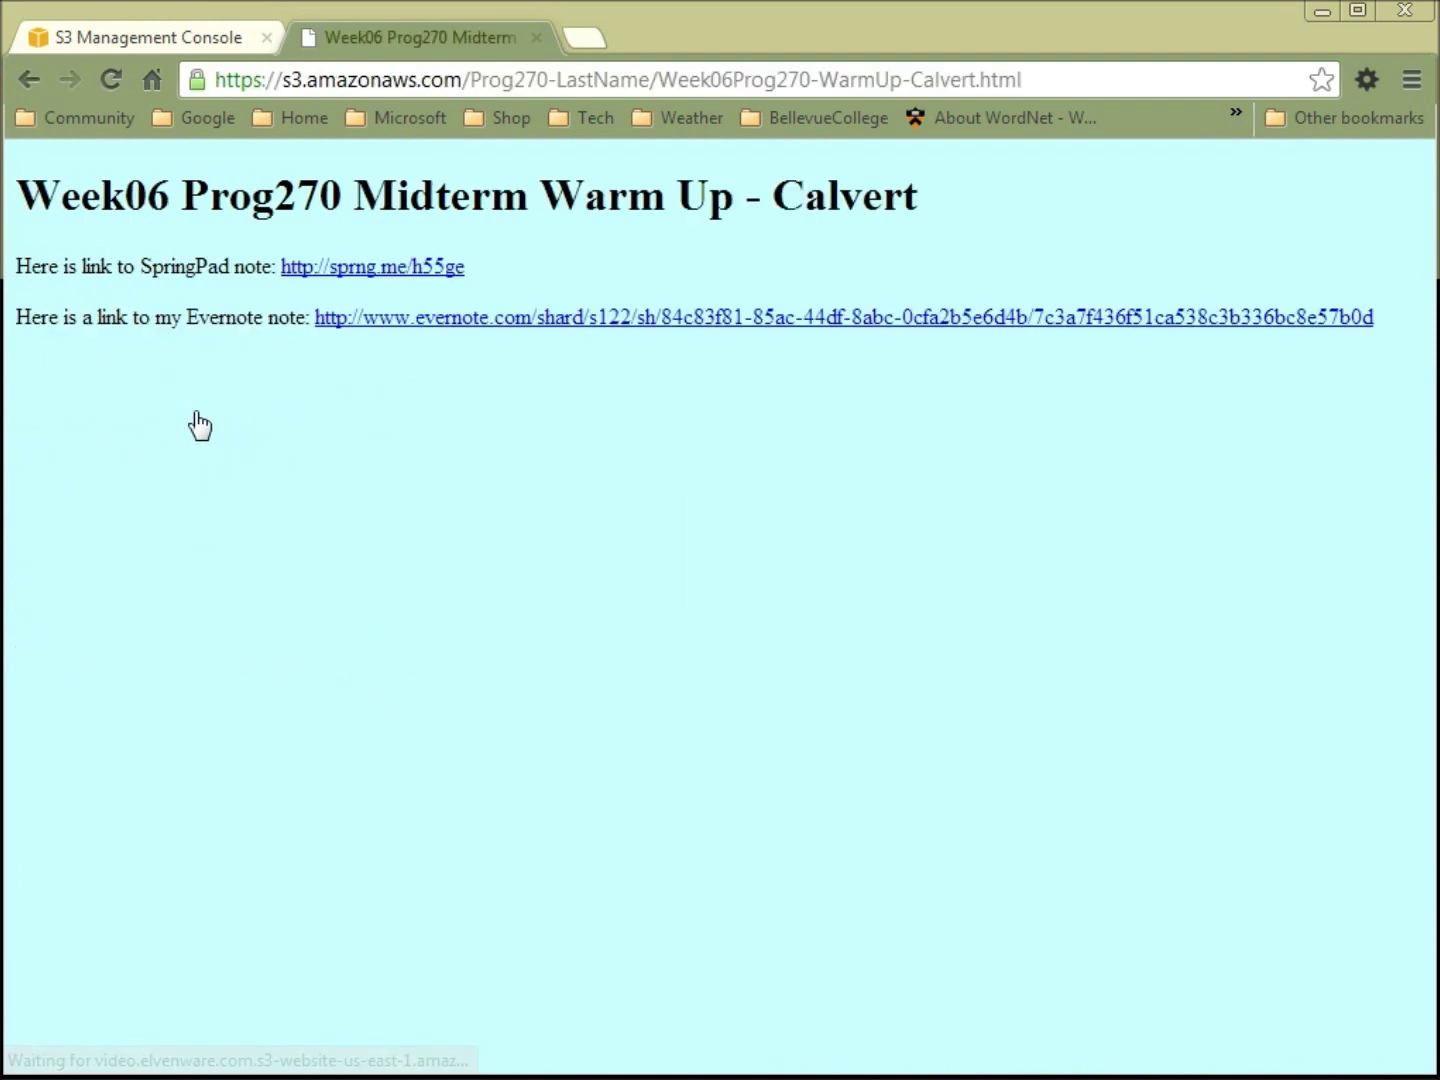
click(27, 79)
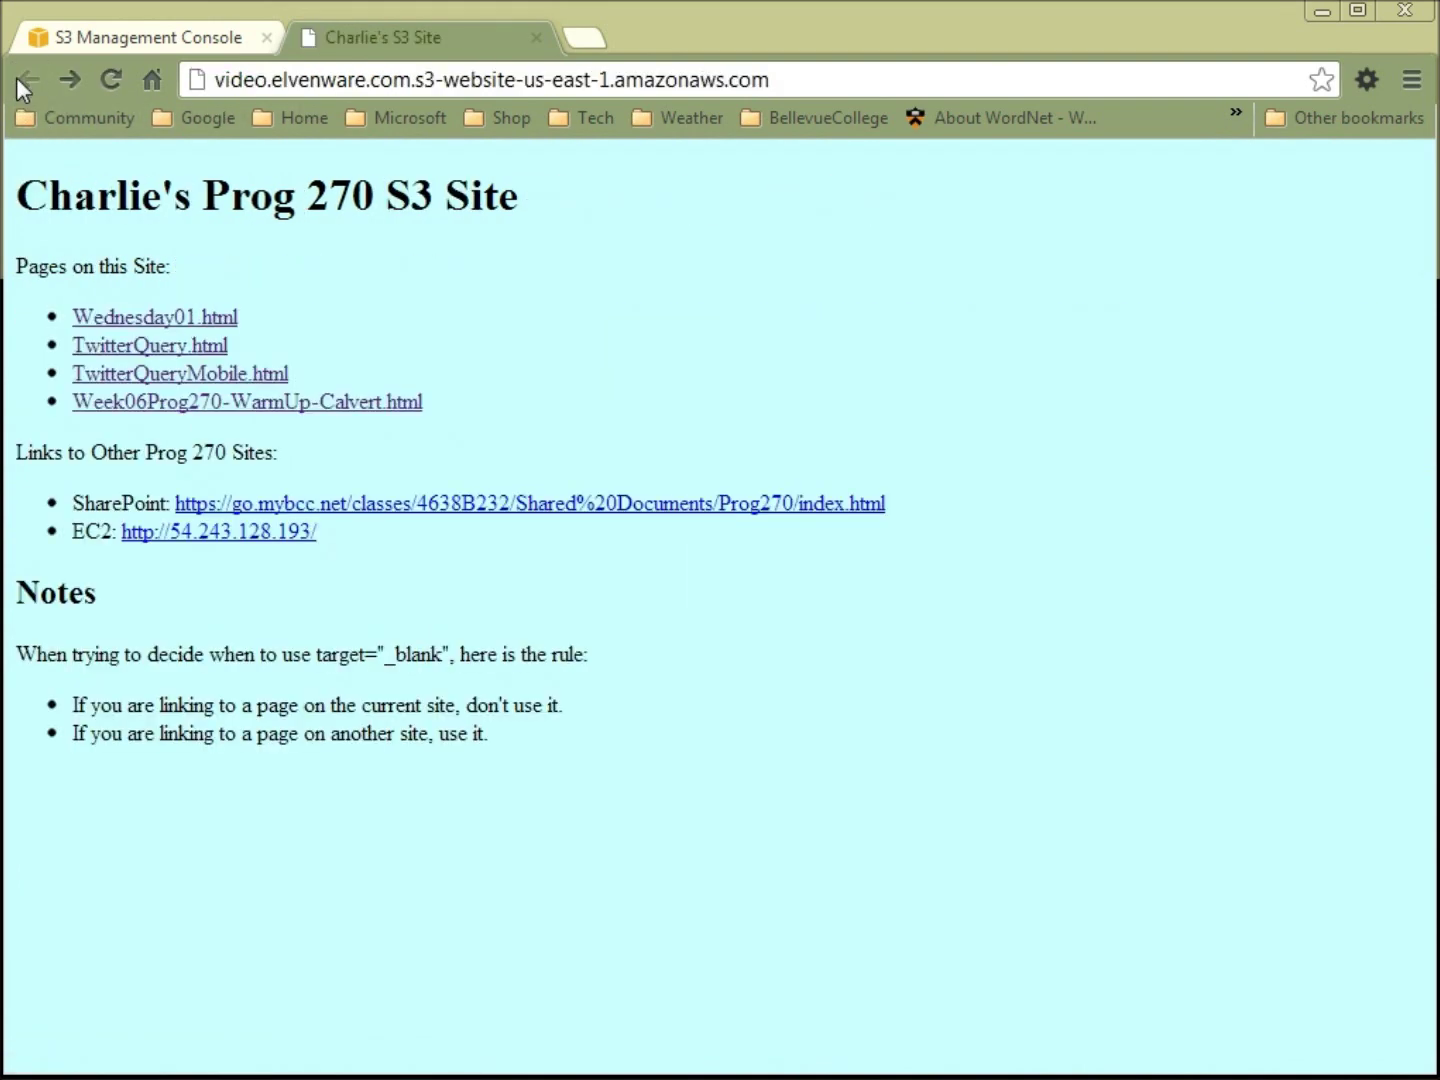